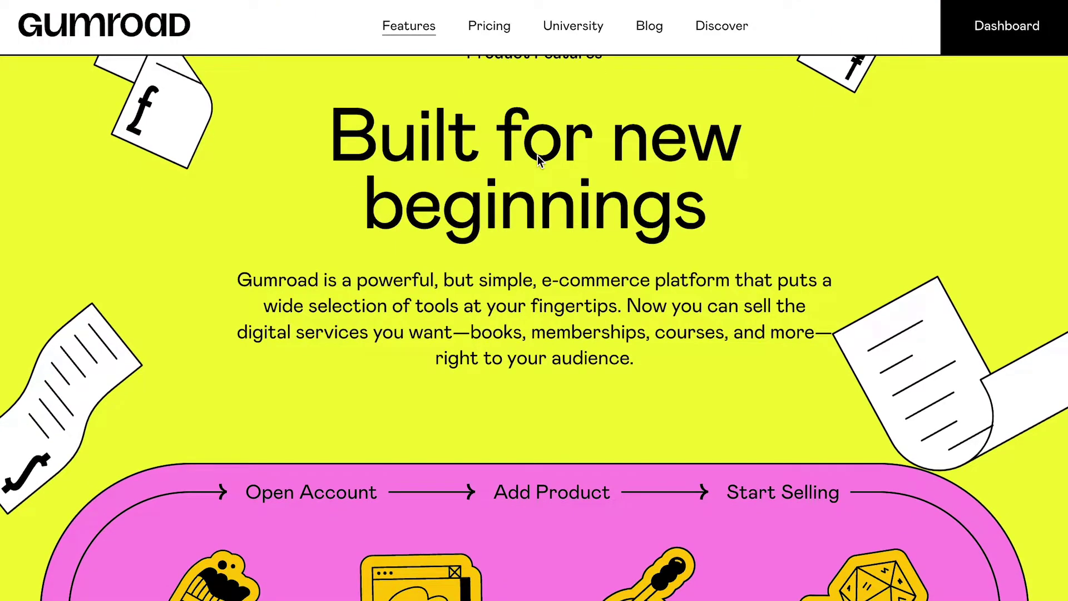
Step: Scroll the Gumroad Features page past the workflow loop to the 'Your store, your way' section
scroll(537, 155, down, 5)
scroll(537, 156, down, 1)
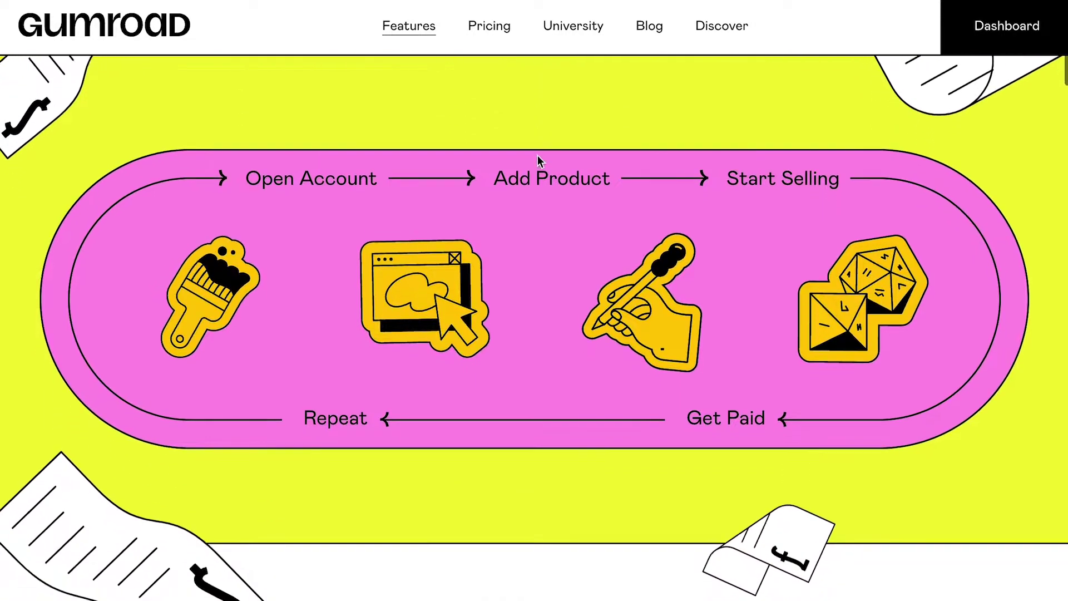
scroll(538, 162, down, 2)
scroll(537, 161, down, 4)
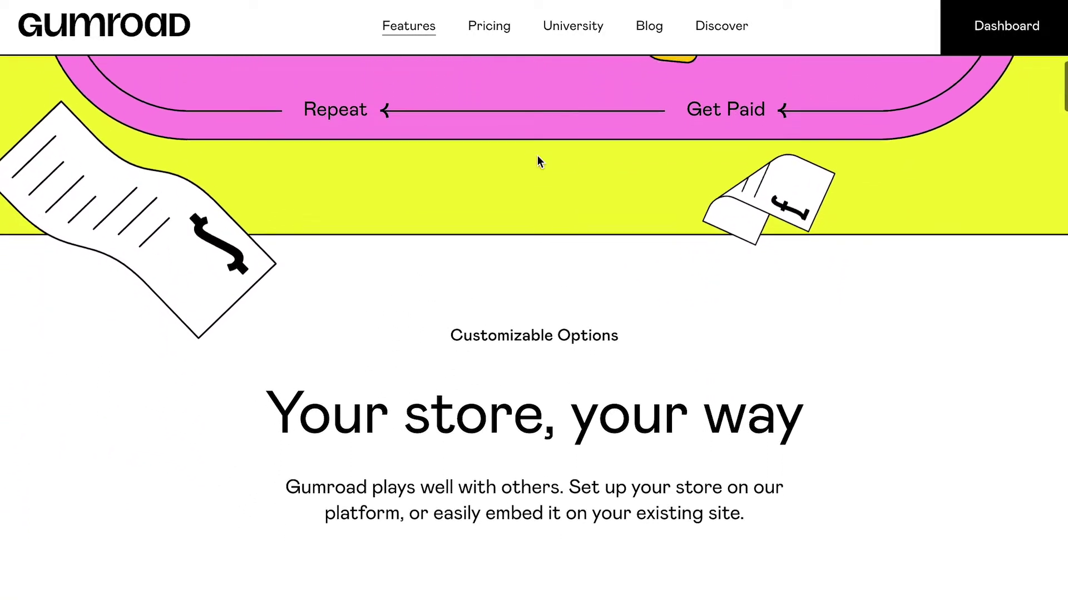
scroll(538, 157, down, 4)
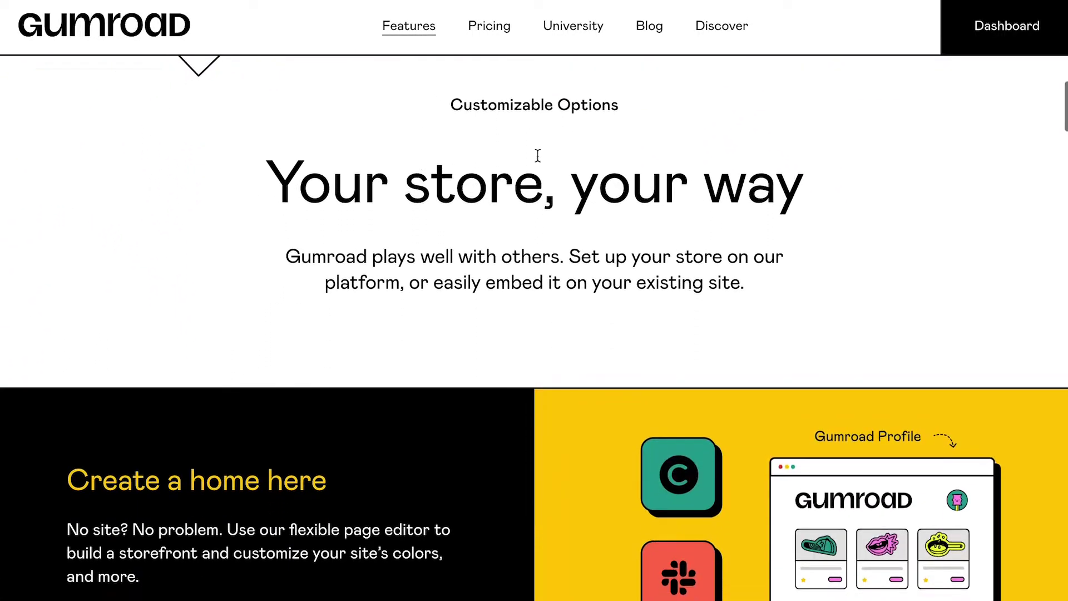
scroll(537, 155, down, 3)
scroll(537, 155, down, 1)
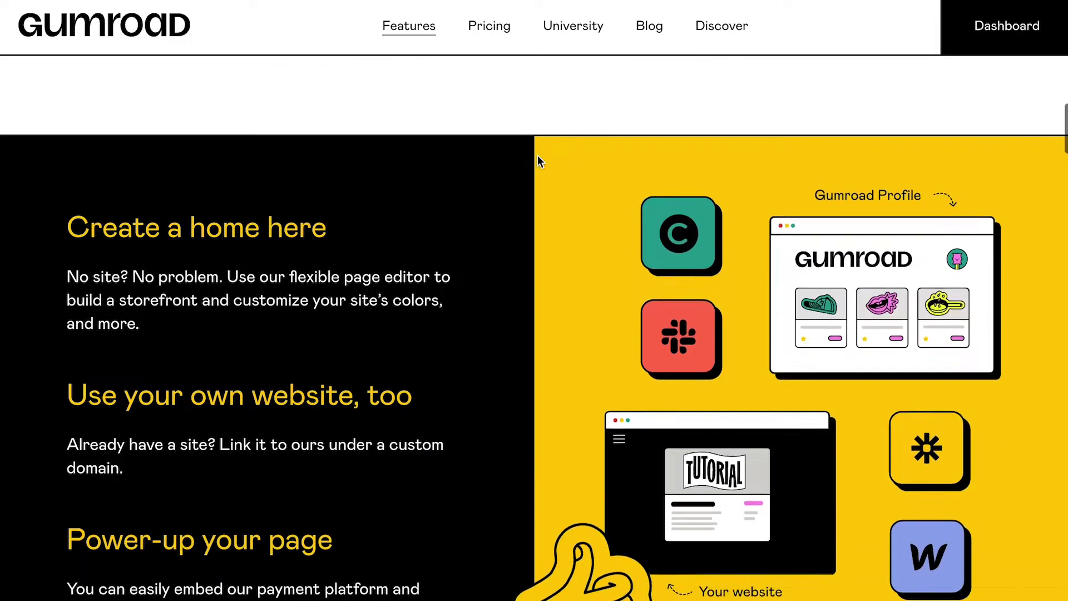
scroll(538, 155, down, 2)
scroll(537, 155, down, 4)
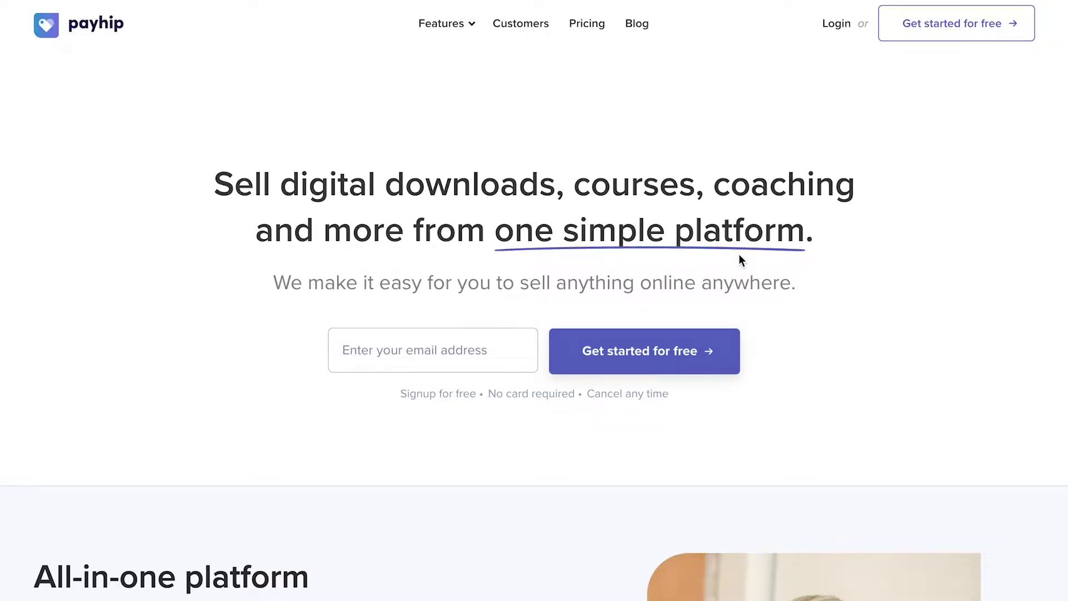
Step: Scroll the Payhip homepage from the hero to the 'Trusted by over 130,000 creators' testimonials
scroll(740, 255, down, 9)
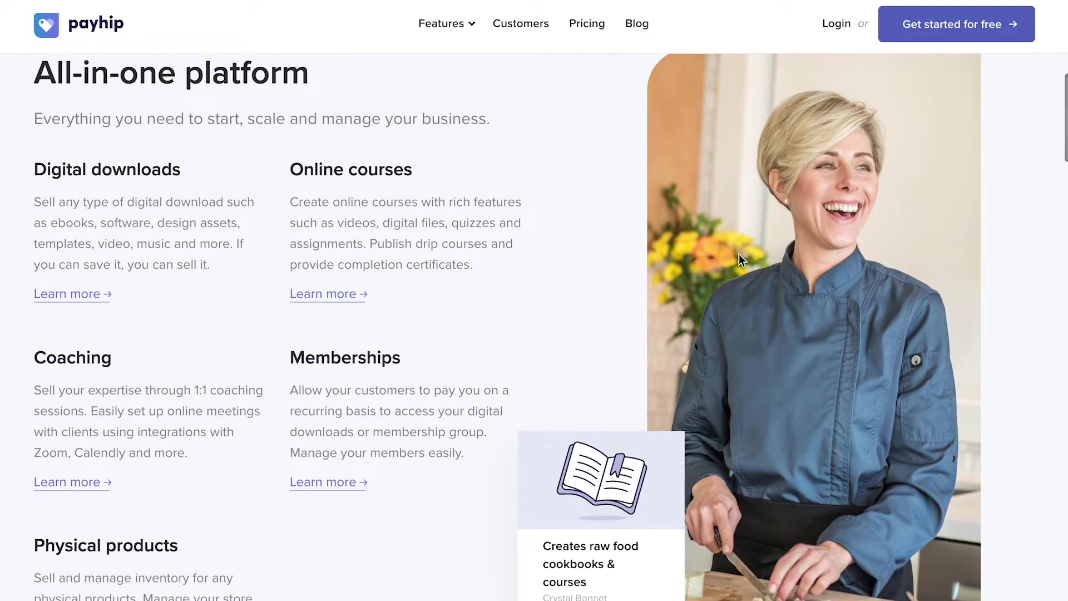
scroll(739, 253, down, 4)
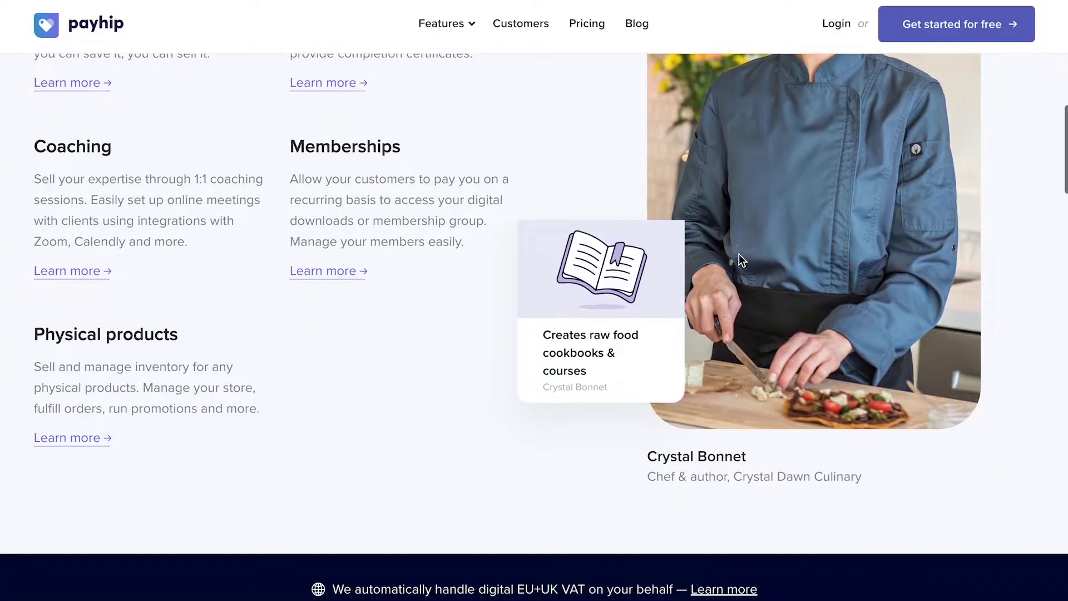
scroll(621, 455, down, 10)
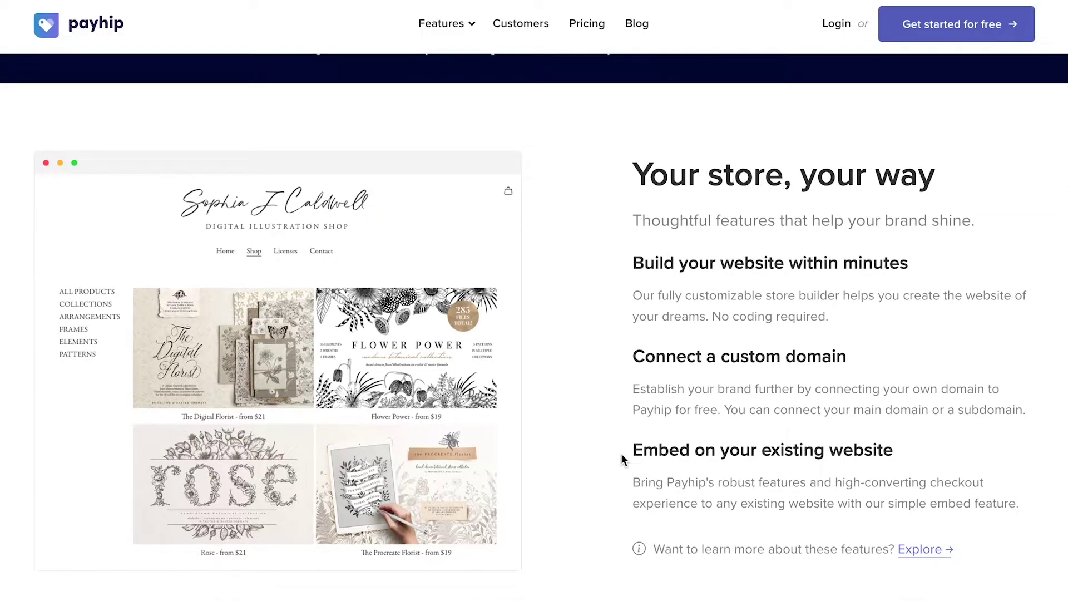
scroll(622, 455, down, 3)
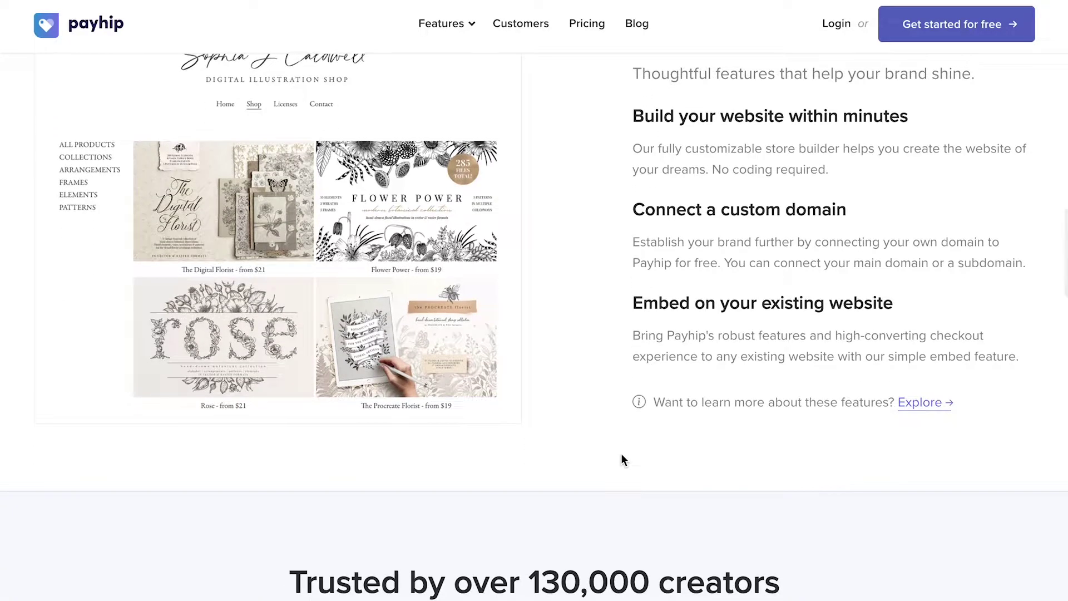
scroll(621, 456, down, 6)
scroll(621, 453, down, 1)
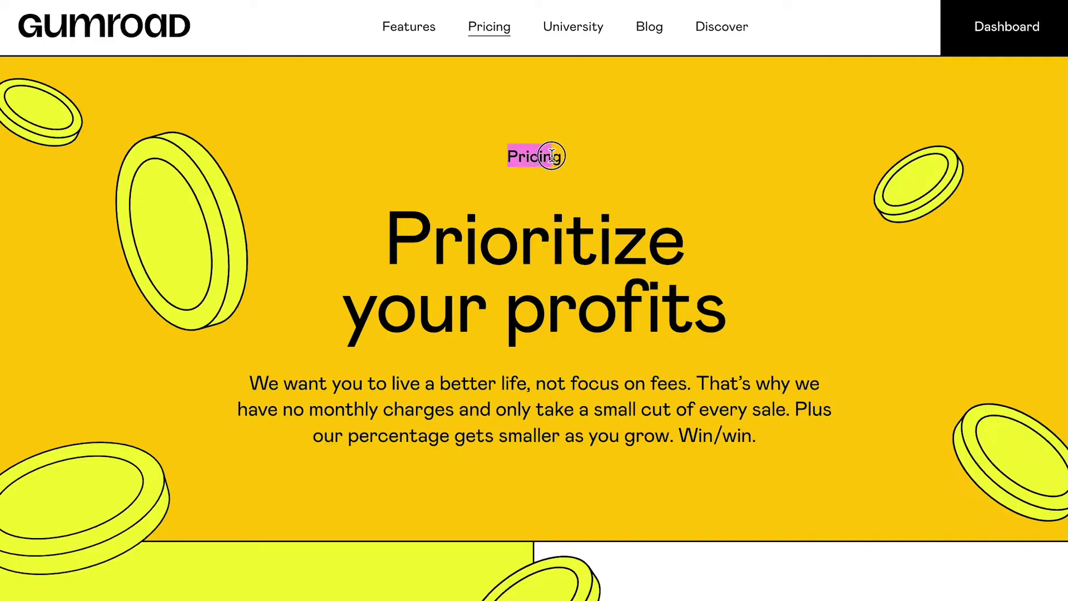
Step: On Gumroad's Pricing page, highlight 'No monthly fee. Seriously.' and the 9% starting fee
scroll(556, 155, down, 4)
scroll(558, 154, down, 4)
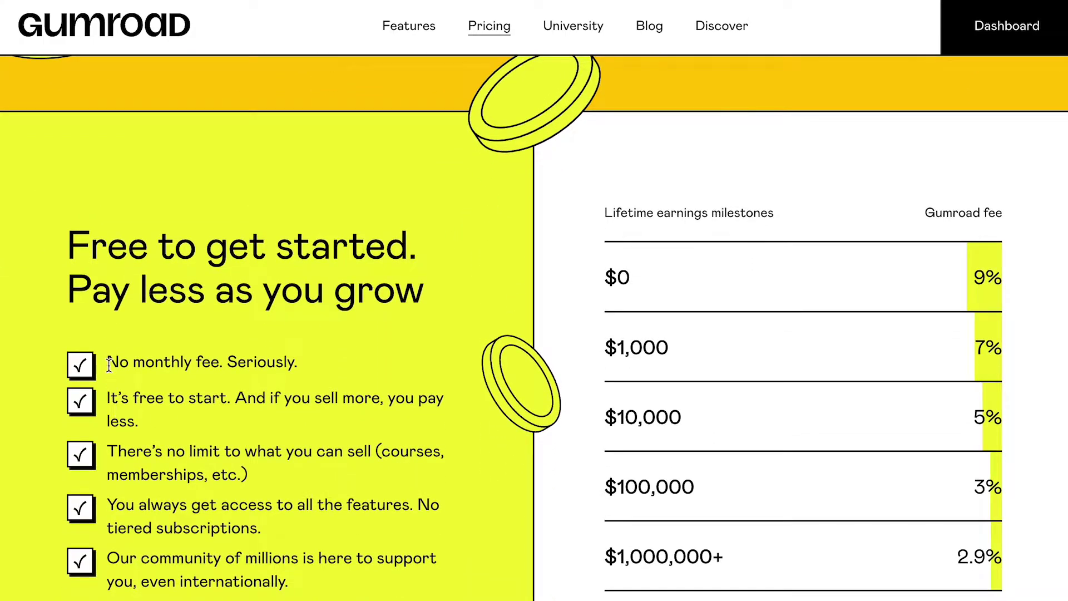
drag(109, 364, 300, 374)
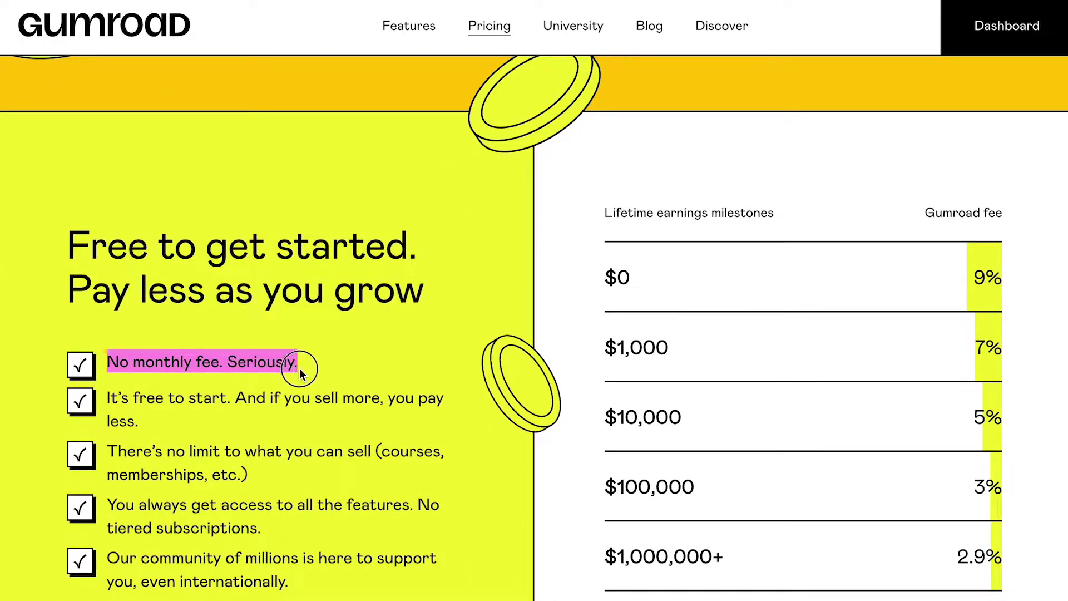
click(342, 370)
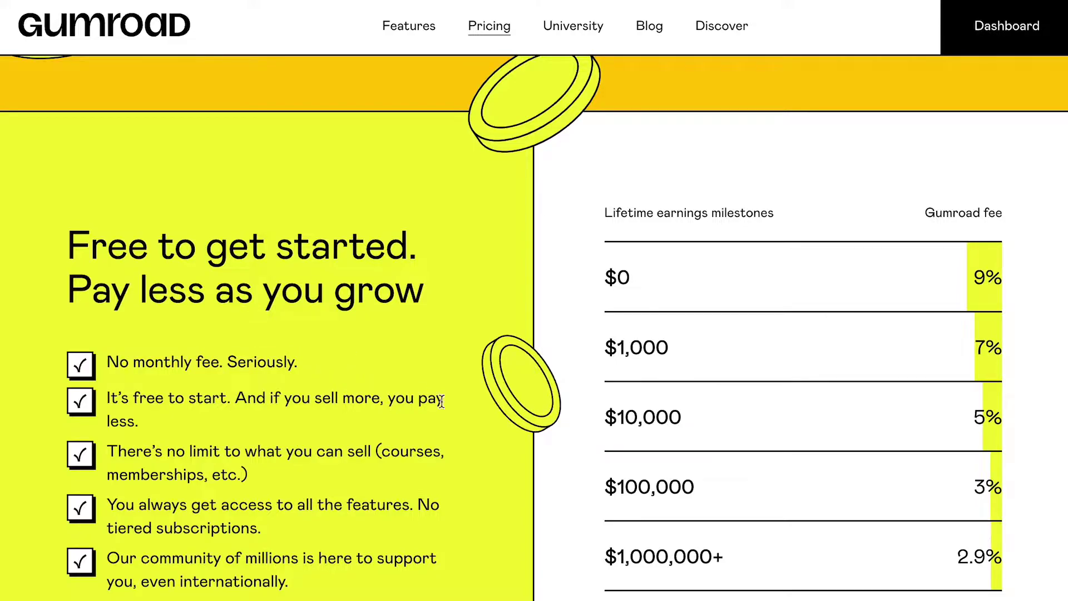
double_click(988, 276)
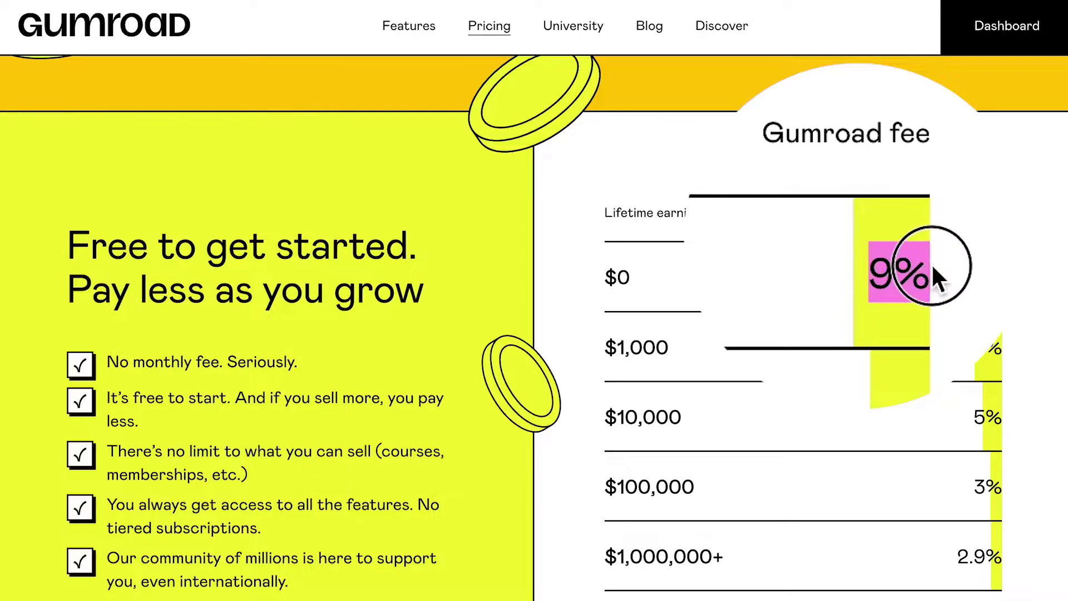
Step: Highlight the +30c per-transaction charge, then scroll down to the earnings chart
scroll(996, 275, down, 2)
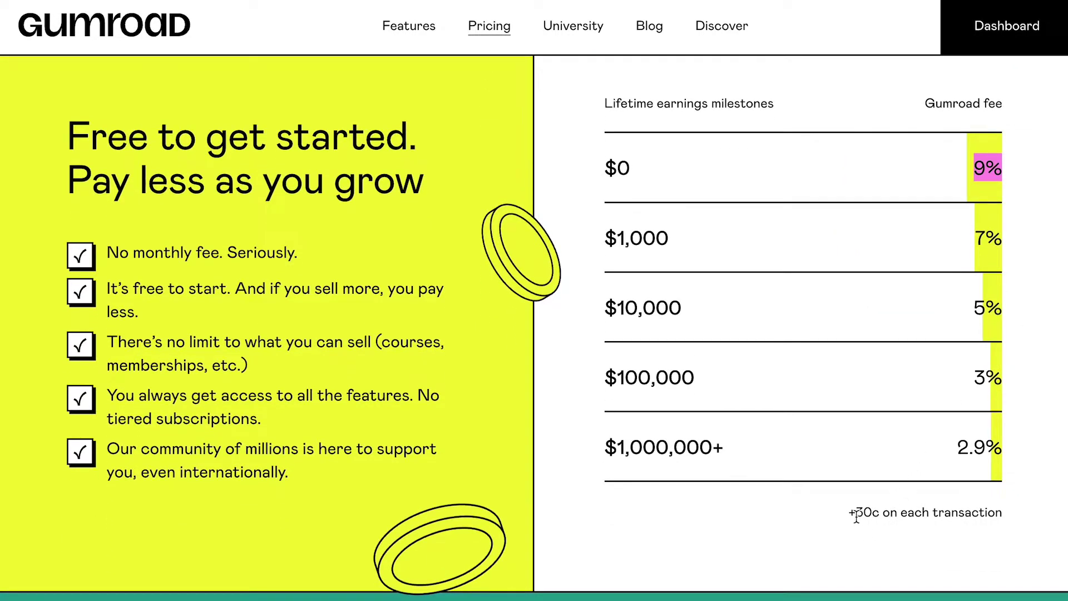
drag(851, 513, 1022, 518)
click(1021, 515)
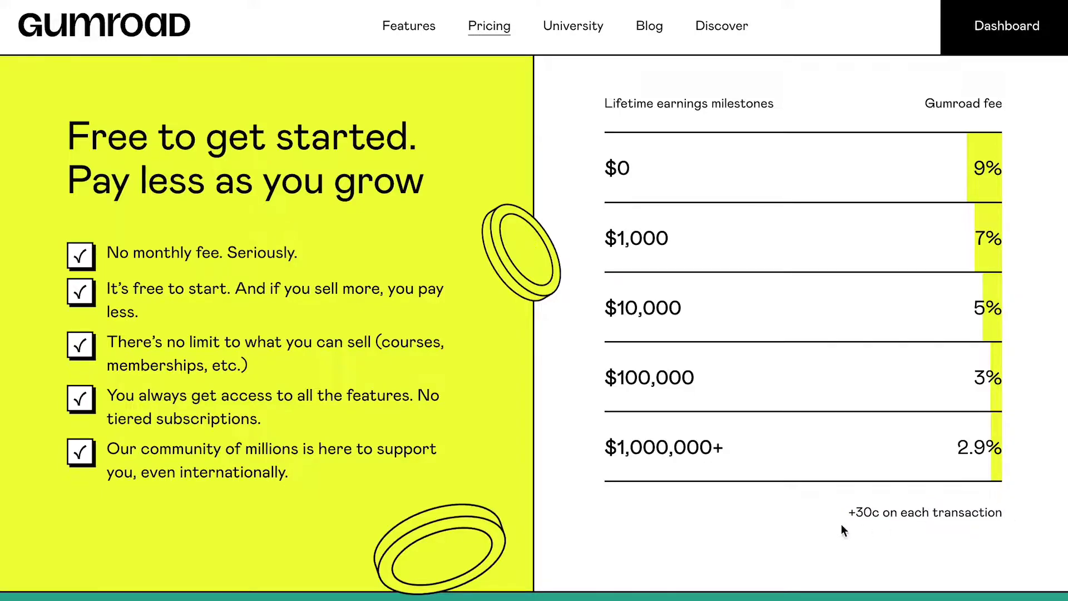
scroll(802, 522, down, 1)
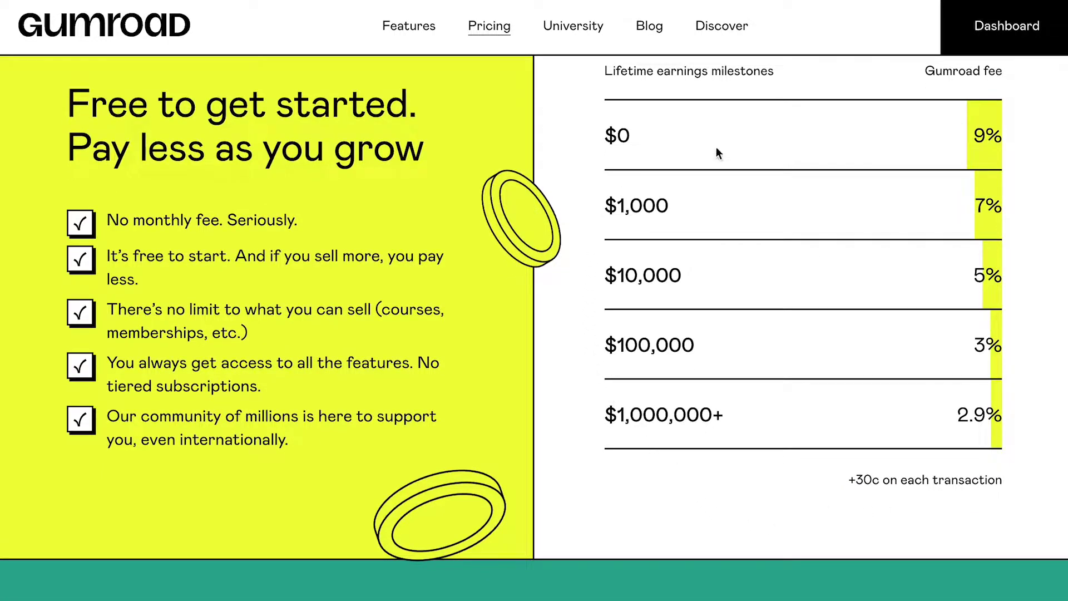
scroll(799, 497, down, 5)
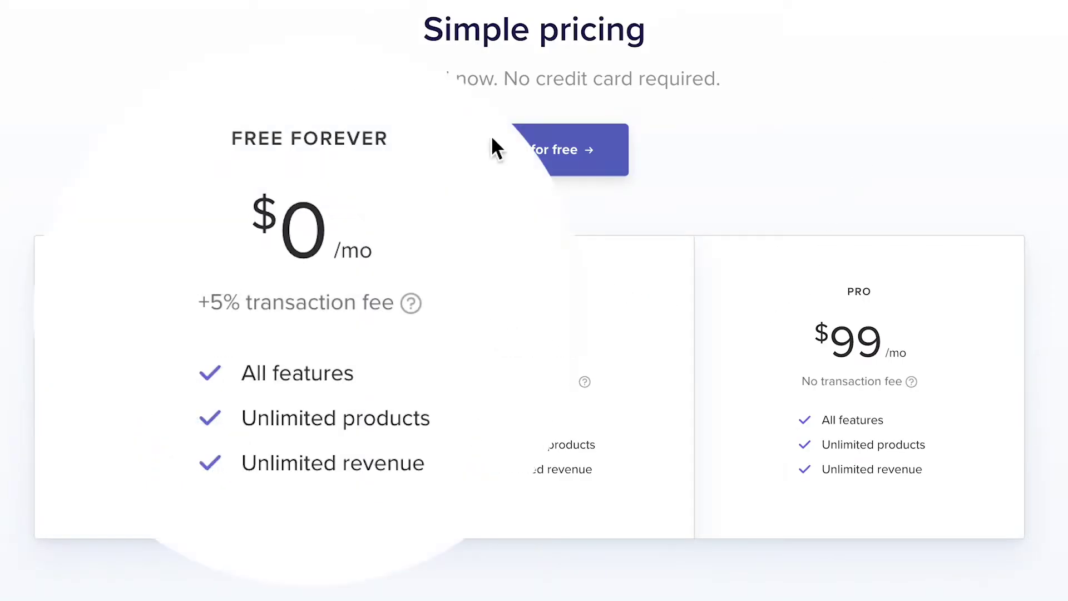
Step: Highlight 'All features', clear it, then highlight '+5% transaction fee' on the Free Forever card
click(365, 389)
drag(364, 382, 237, 386)
click(241, 384)
drag(193, 310, 393, 310)
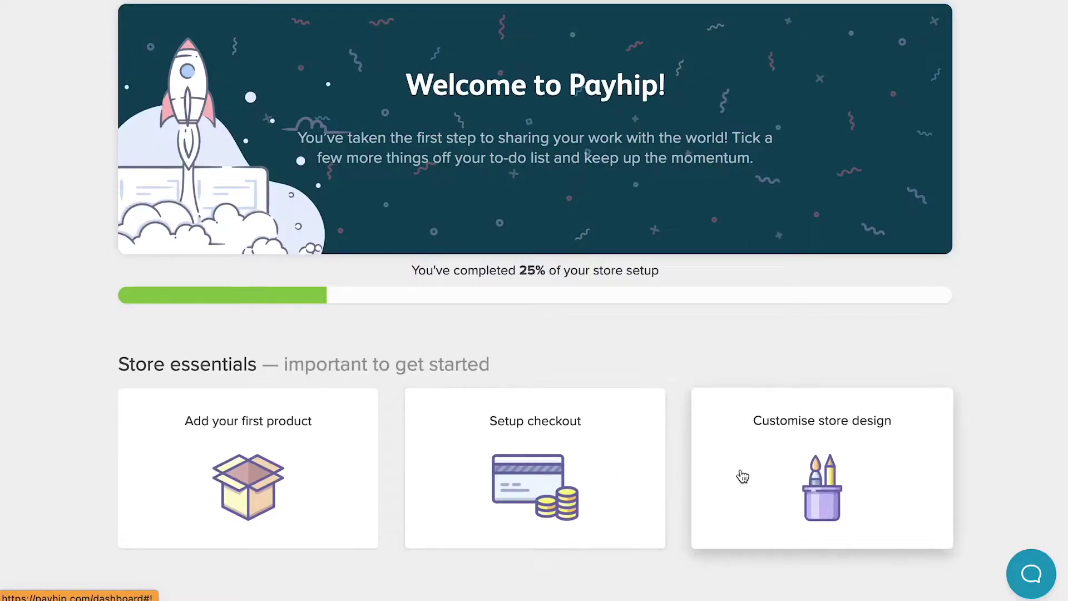
Step: Go to Products from the Payhip dashboard header and choose Add Product
scroll(742, 476, up, 3)
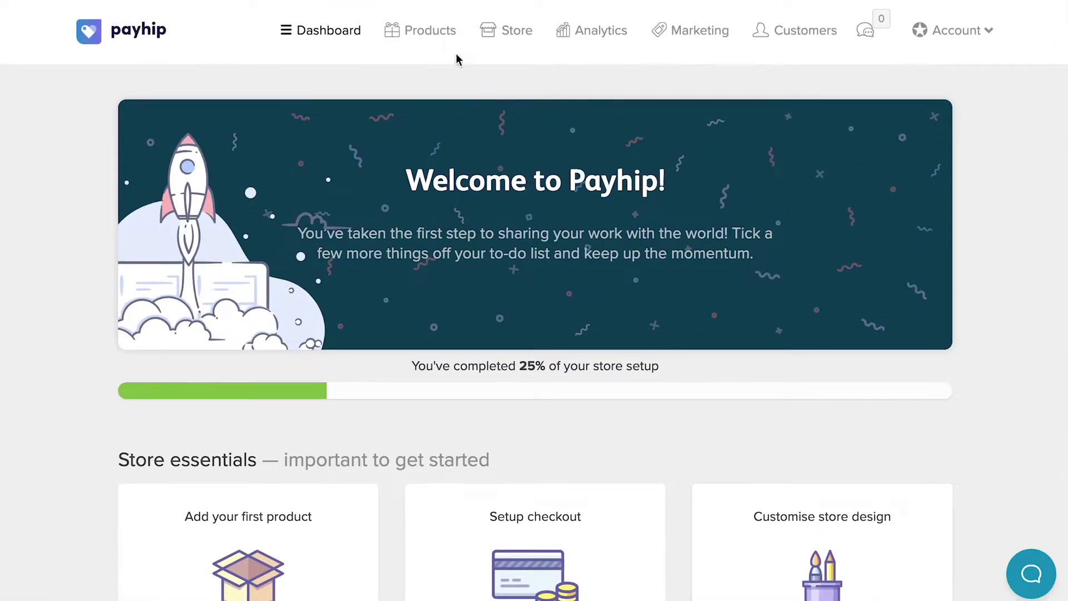
click(443, 39)
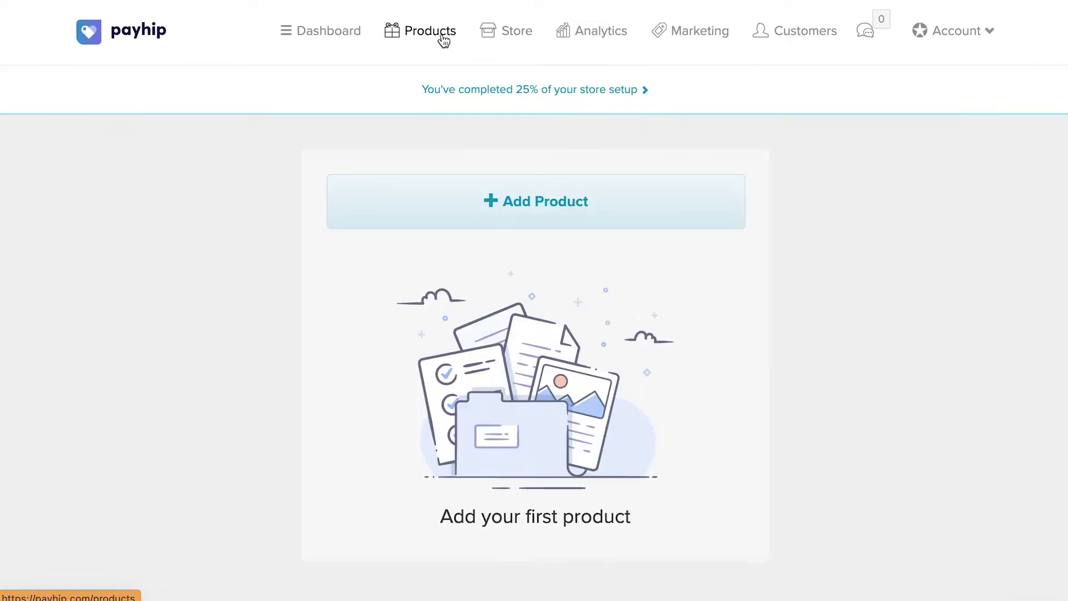
click(498, 179)
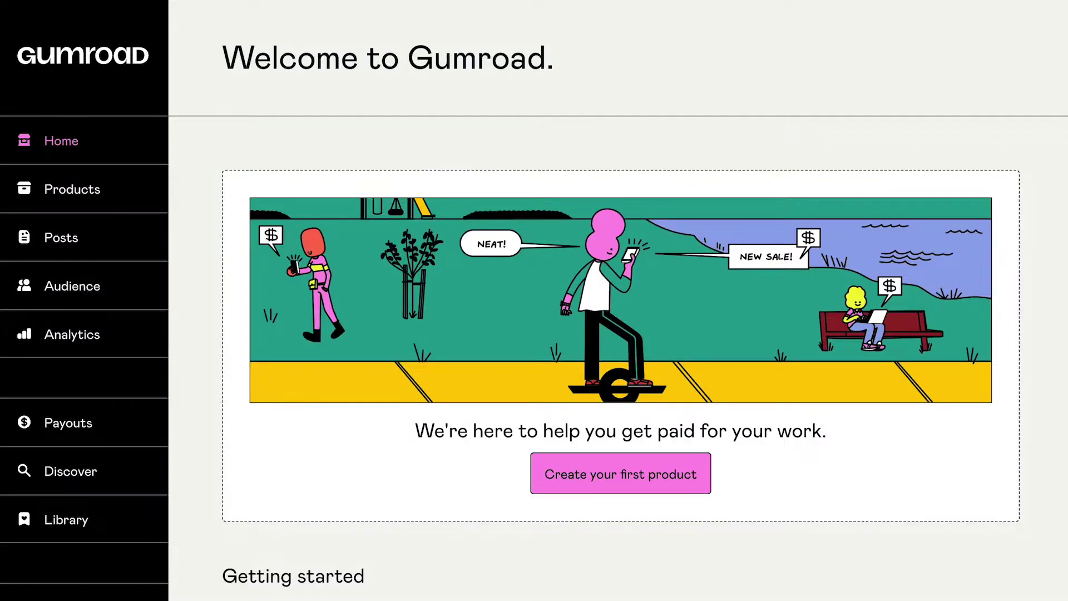
Step: Create a new Gumroad Digital product named 'My product' priced at 20
click(83, 192)
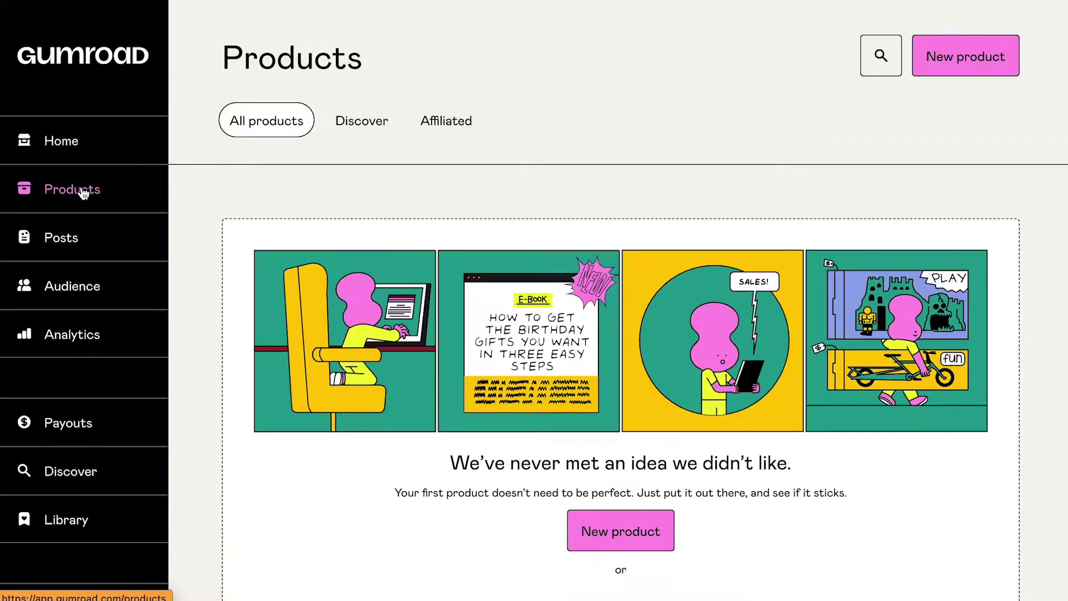
click(591, 529)
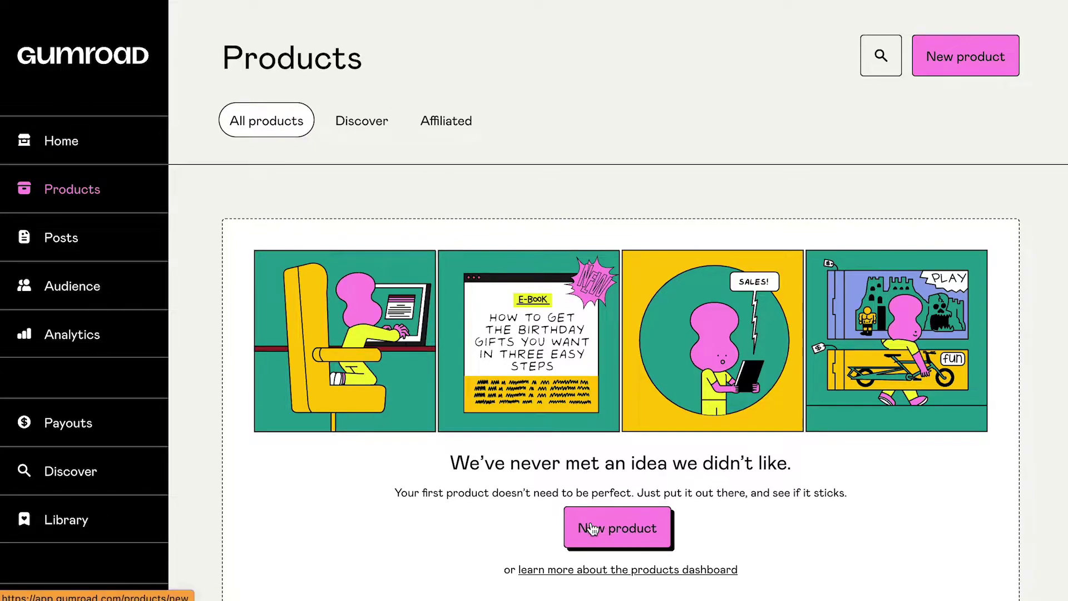
click(607, 384)
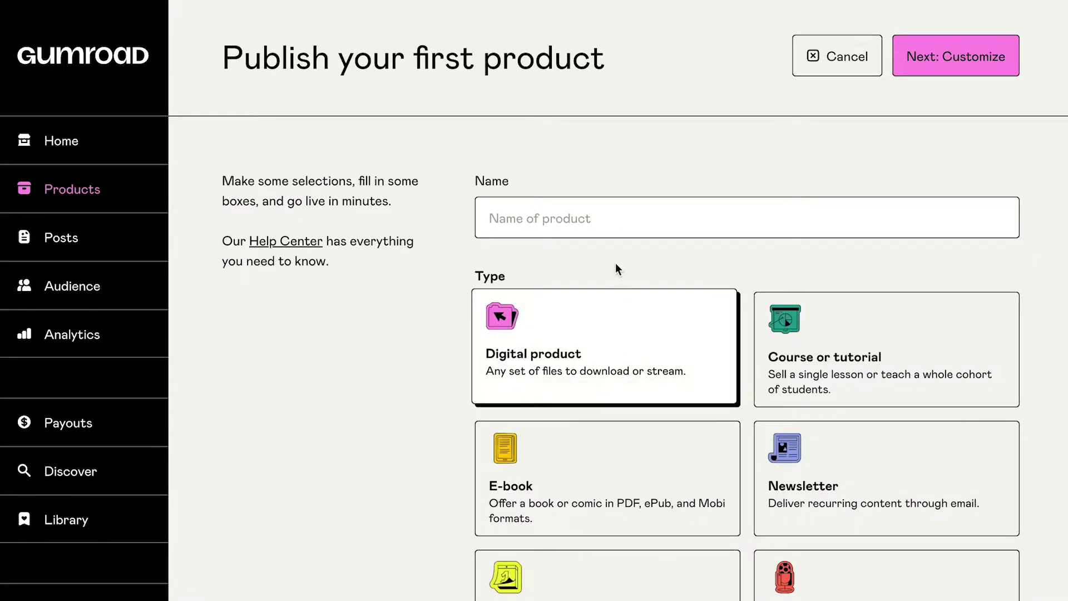
click(613, 228)
text(My pro)
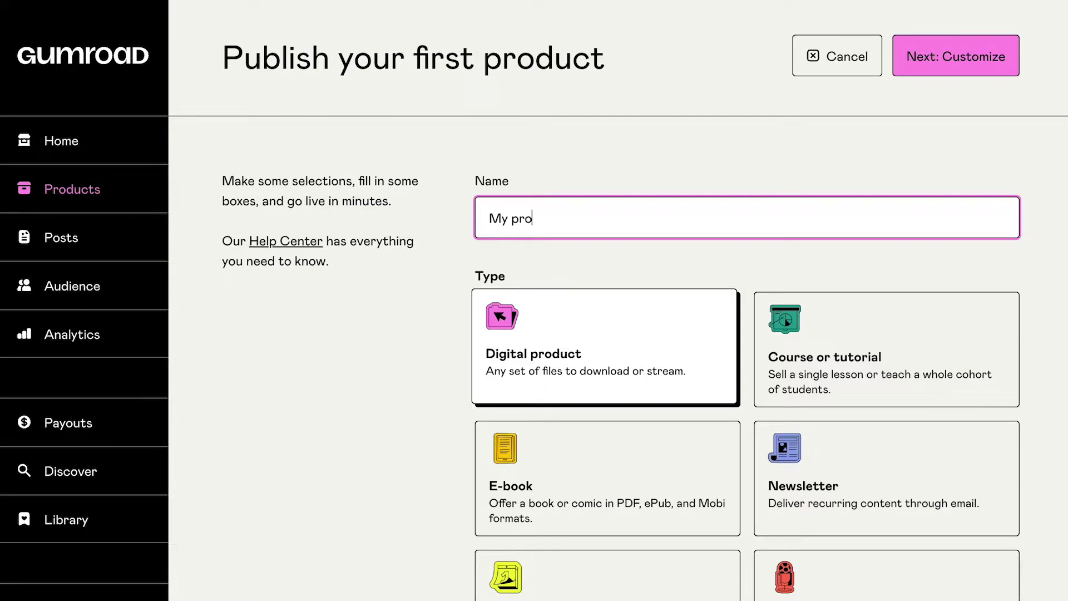
text(duct)
scroll(615, 501, down, 6)
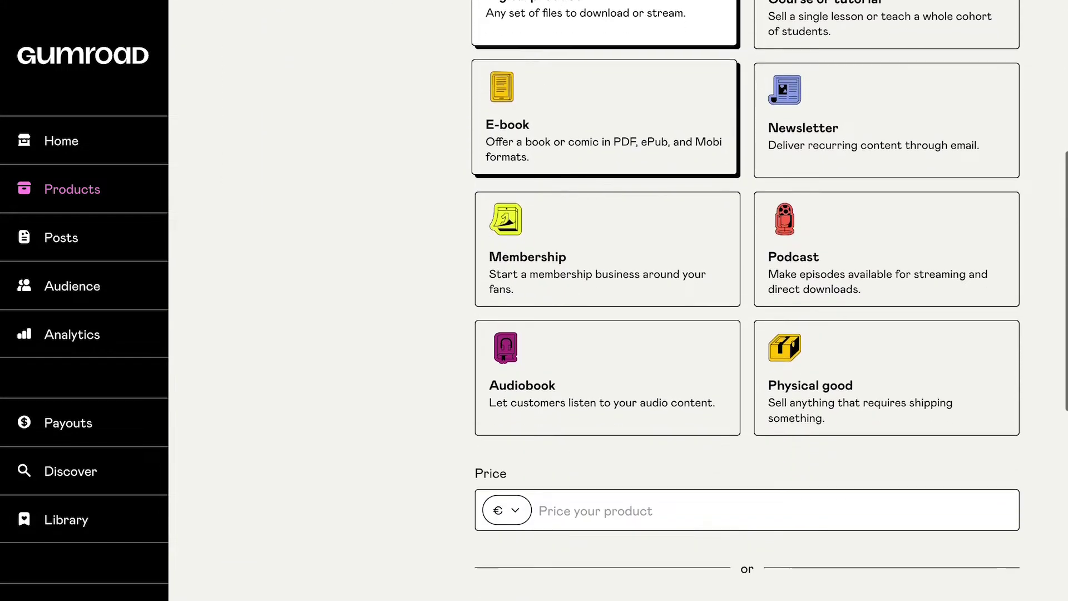
click(615, 518)
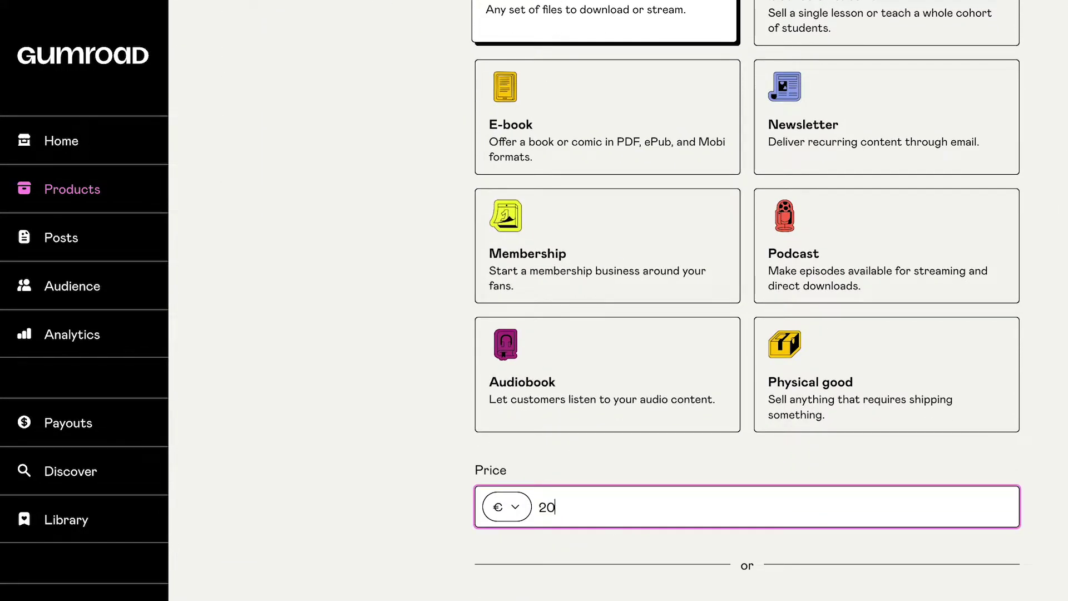
text(20)
scroll(930, 329, up, 5)
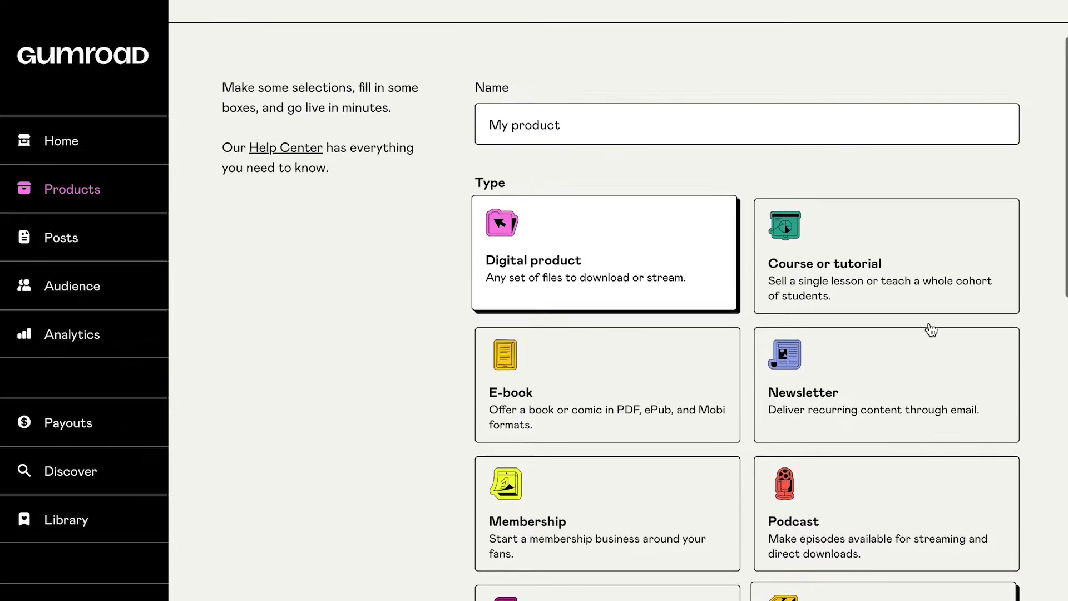
scroll(930, 330, up, 2)
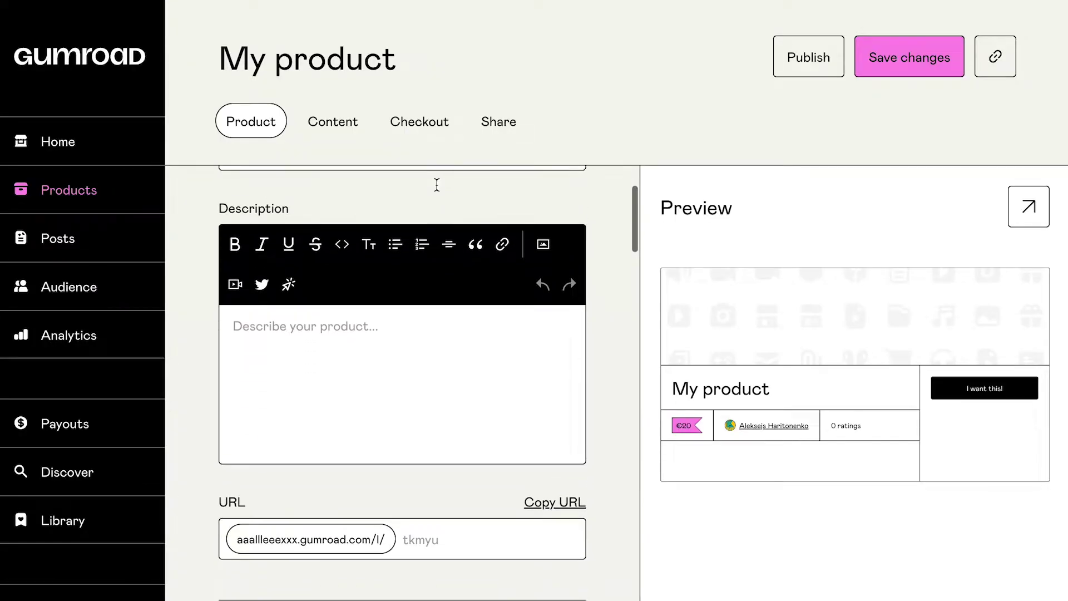
Step: Add a custom field on My product's Checkout tab, then scroll down to the Receipt section
scroll(437, 185, down, 6)
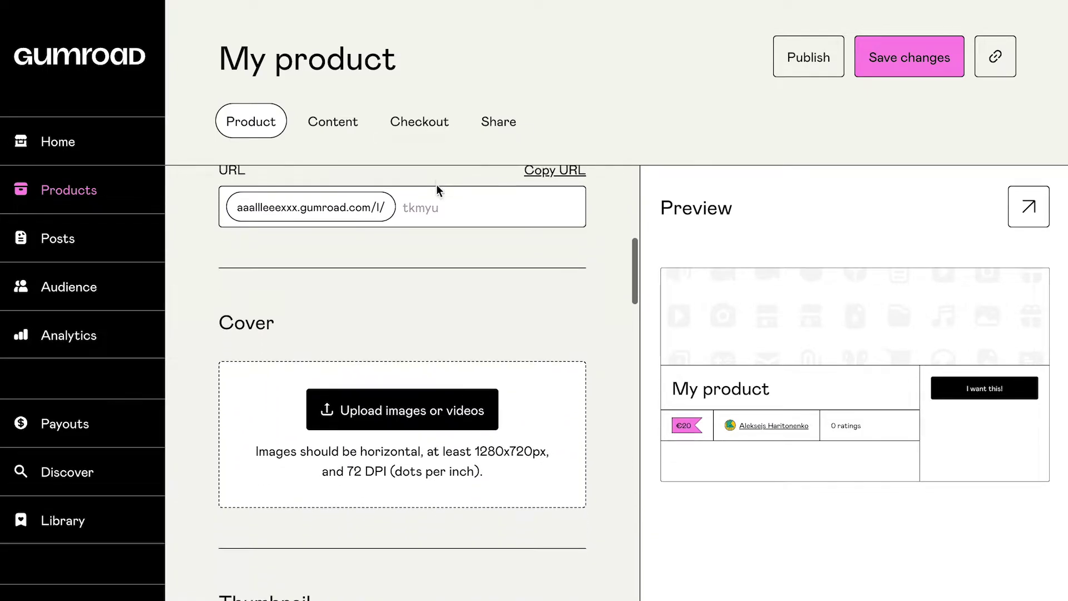
scroll(436, 185, down, 4)
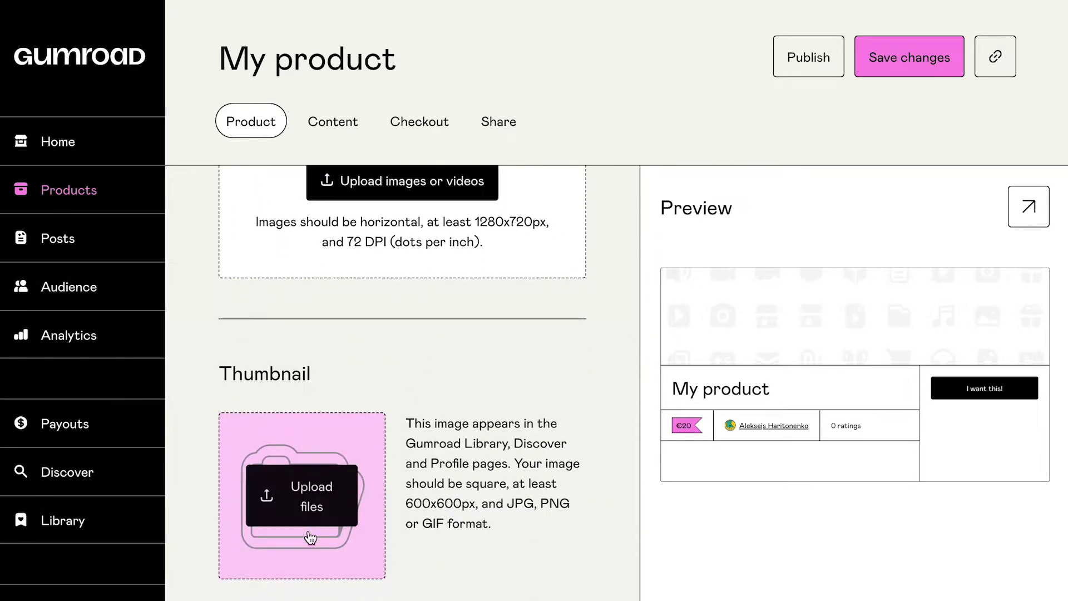
scroll(310, 529, up, 10)
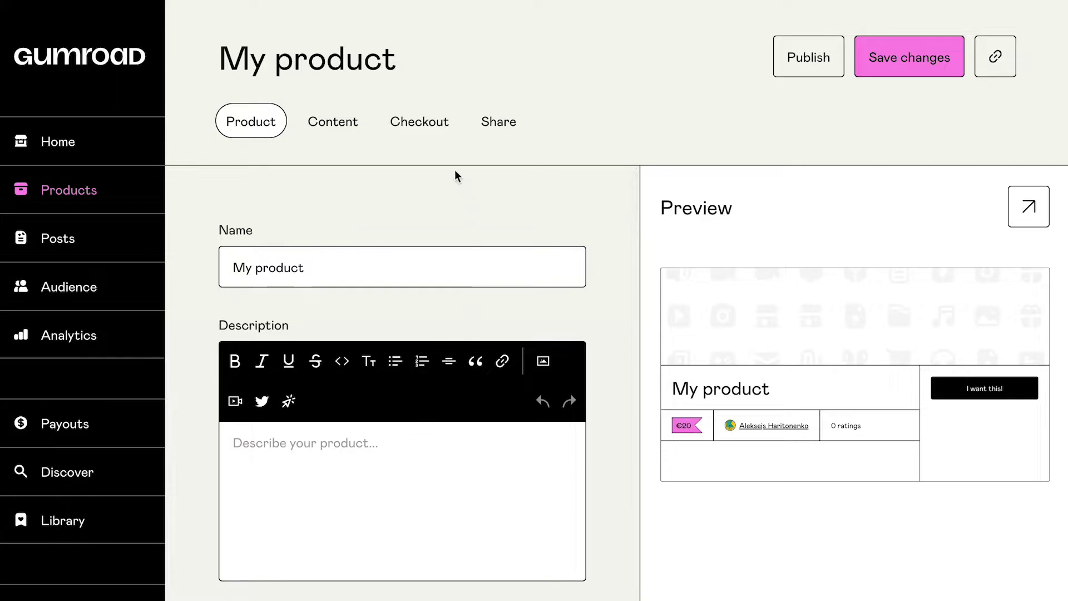
click(436, 127)
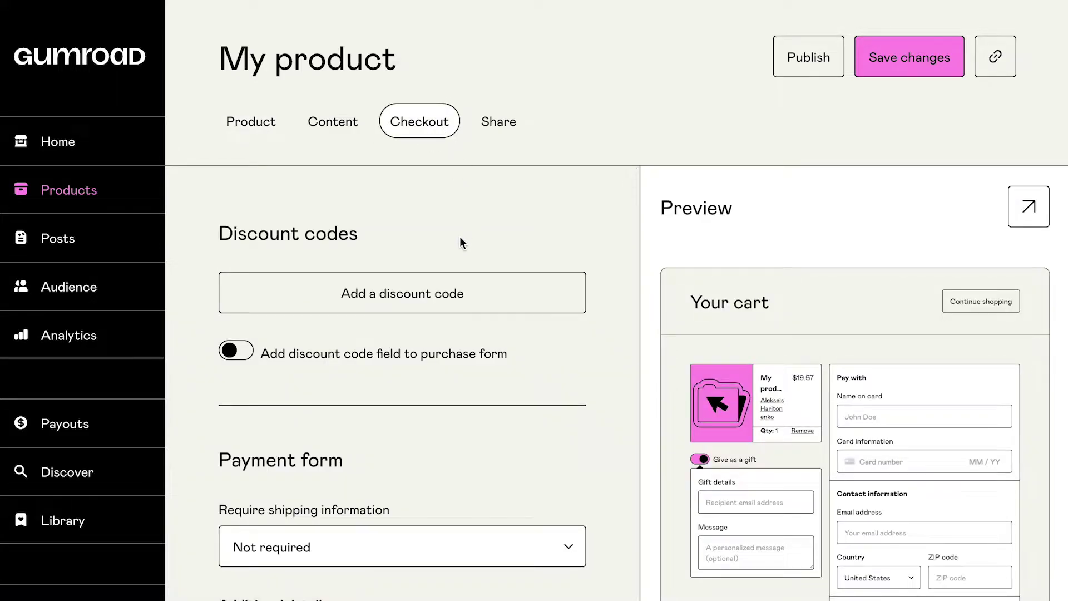
scroll(460, 243, down, 3)
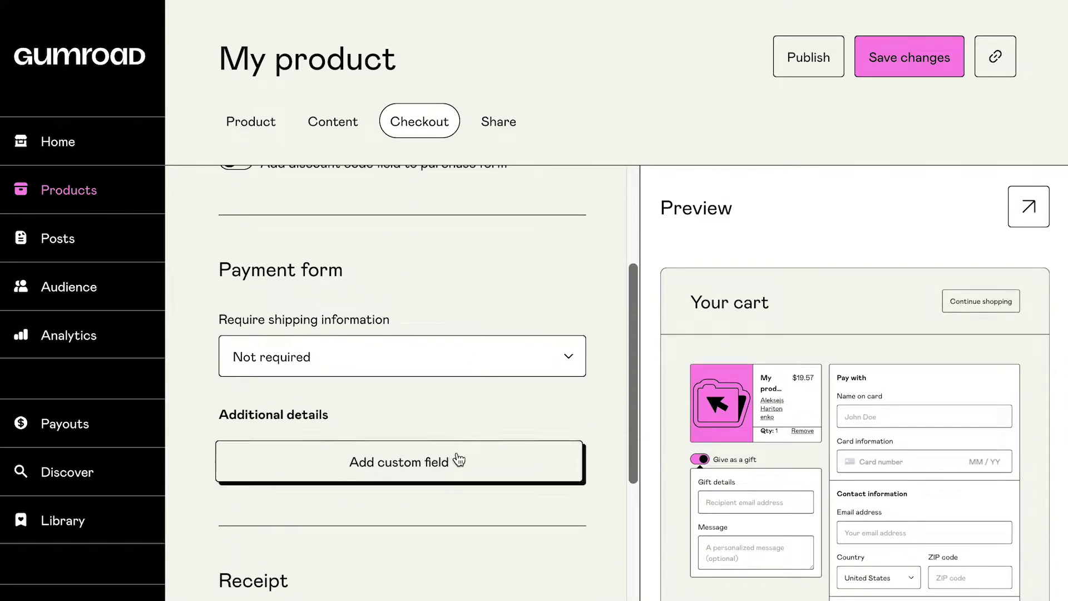
click(459, 460)
scroll(459, 460, down, 4)
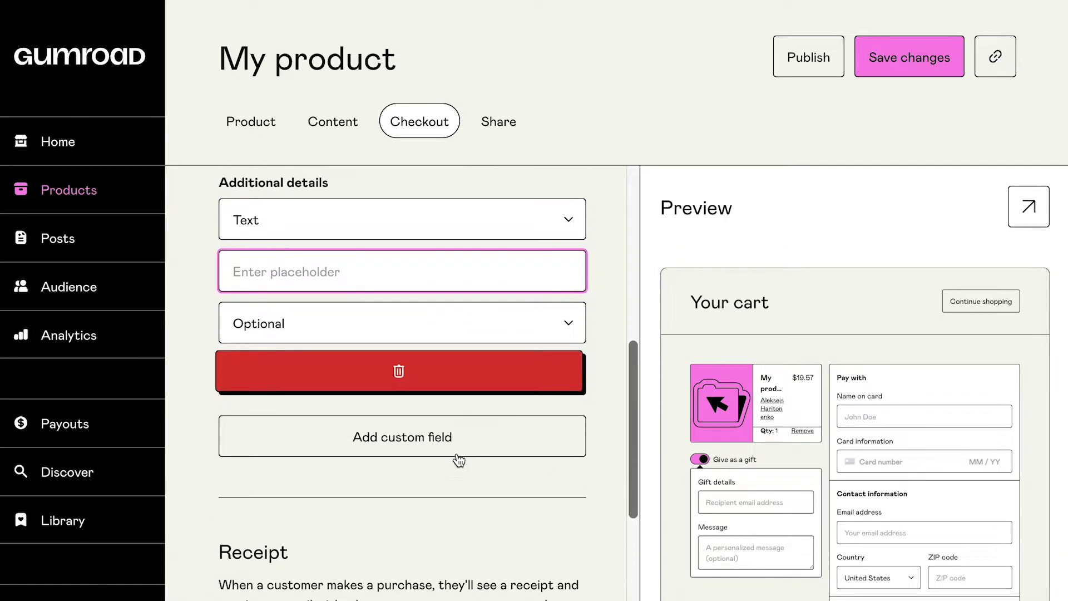
scroll(458, 456, down, 4)
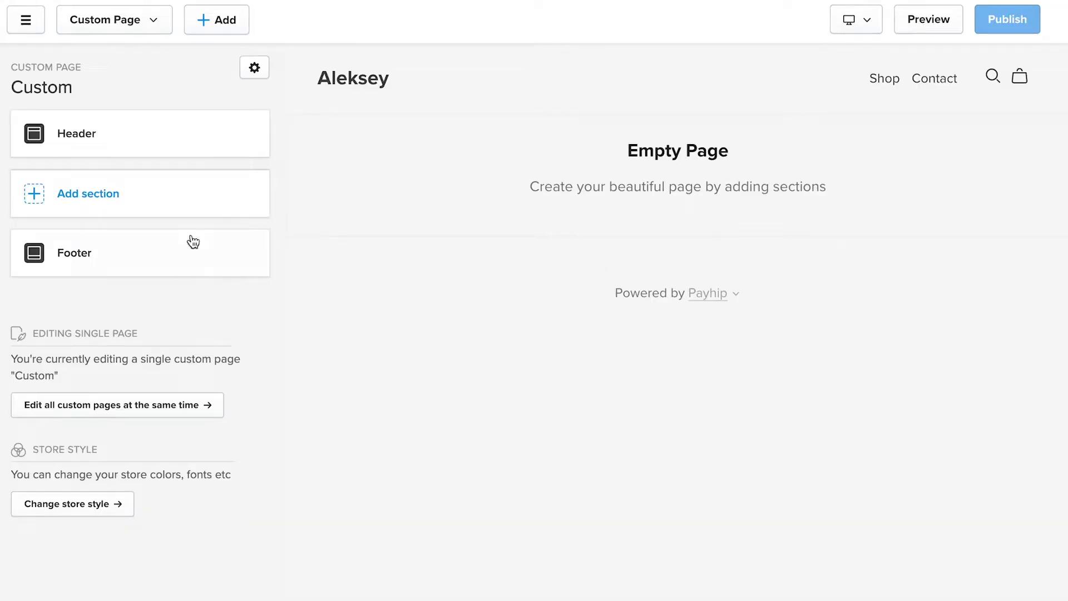
Step: Add a Payhip custom page titled 'Custom' from the Custom Pages list, then bring up its Add section options
click(177, 213)
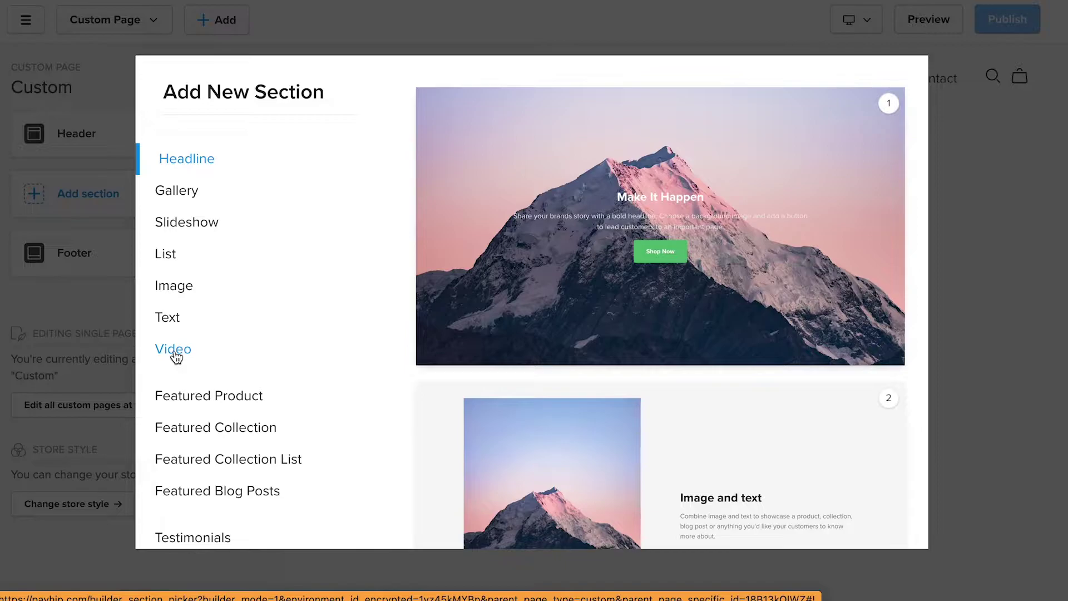
click(95, 310)
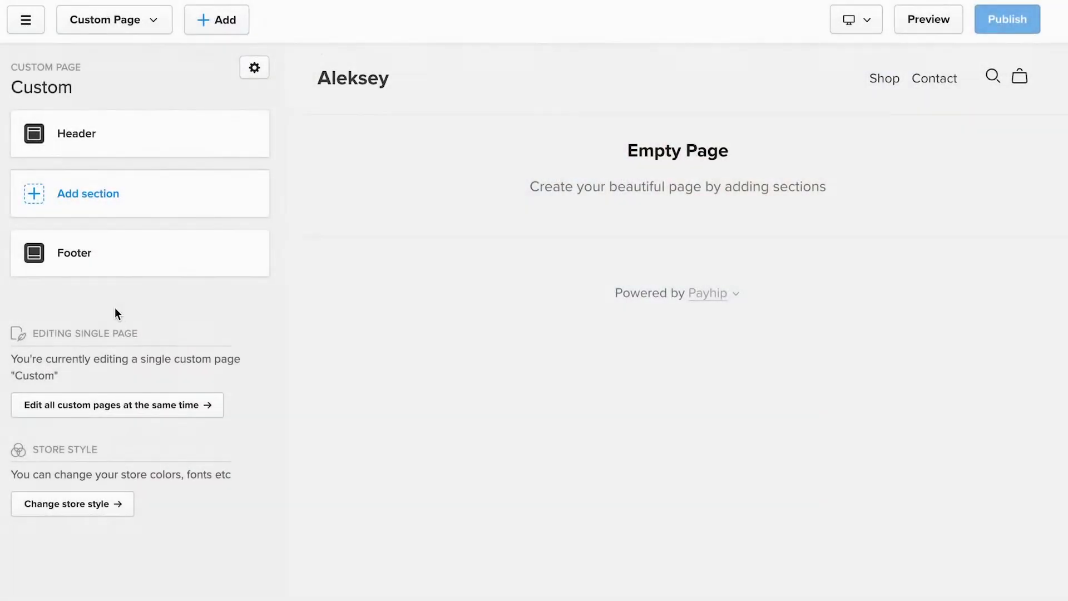
click(152, 25)
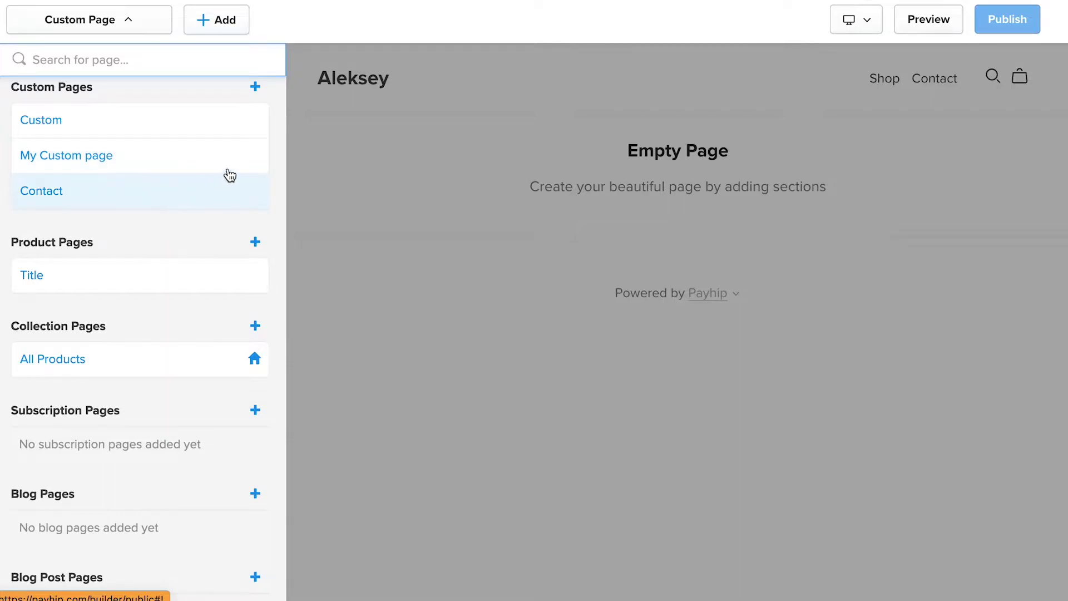
click(233, 28)
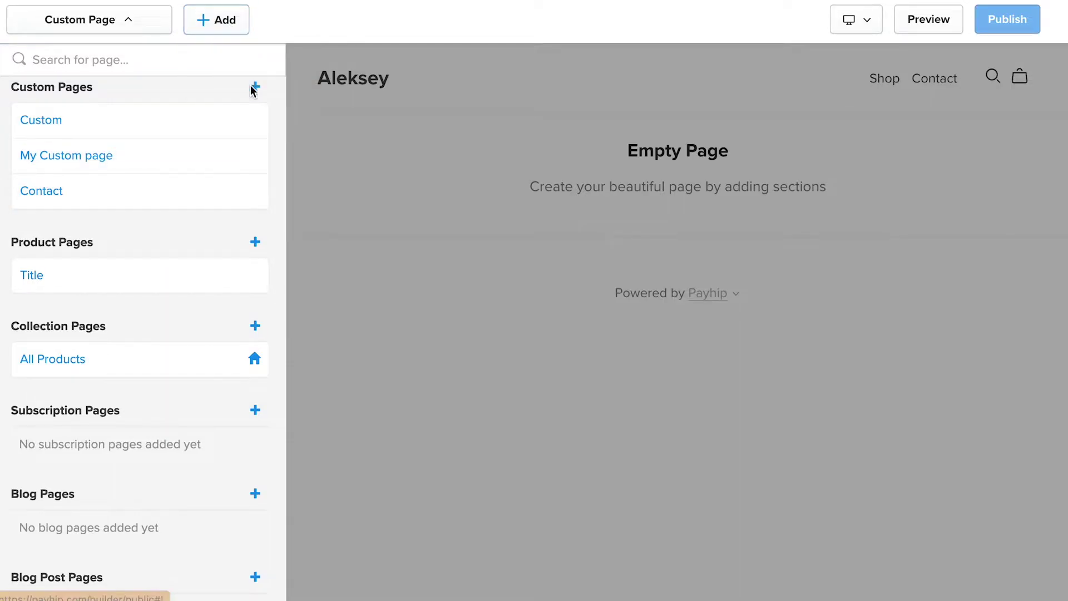
click(255, 87)
text(Custo)
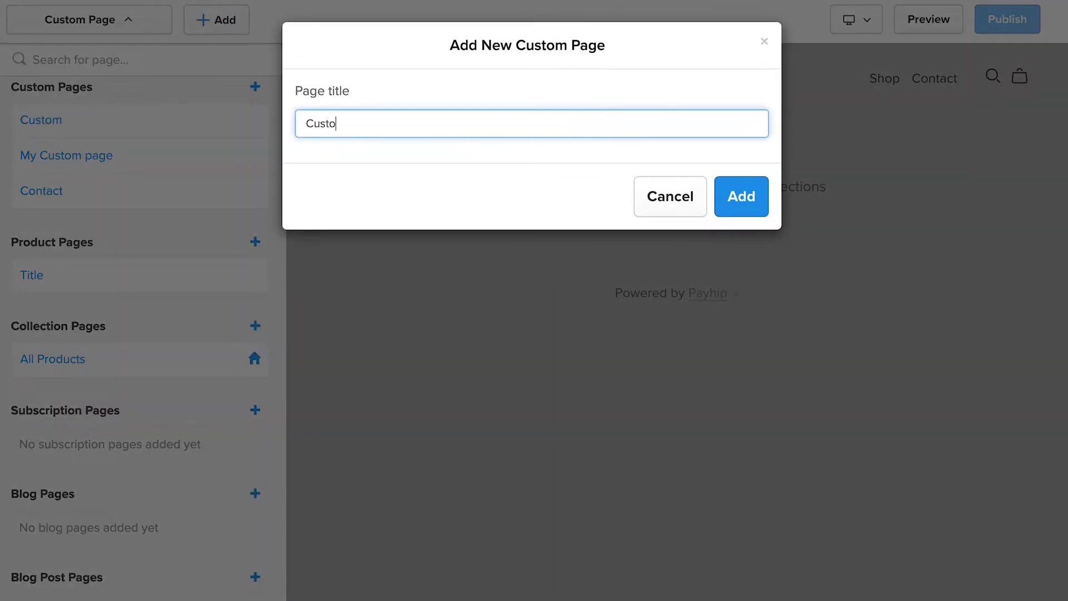
text(m)
click(752, 201)
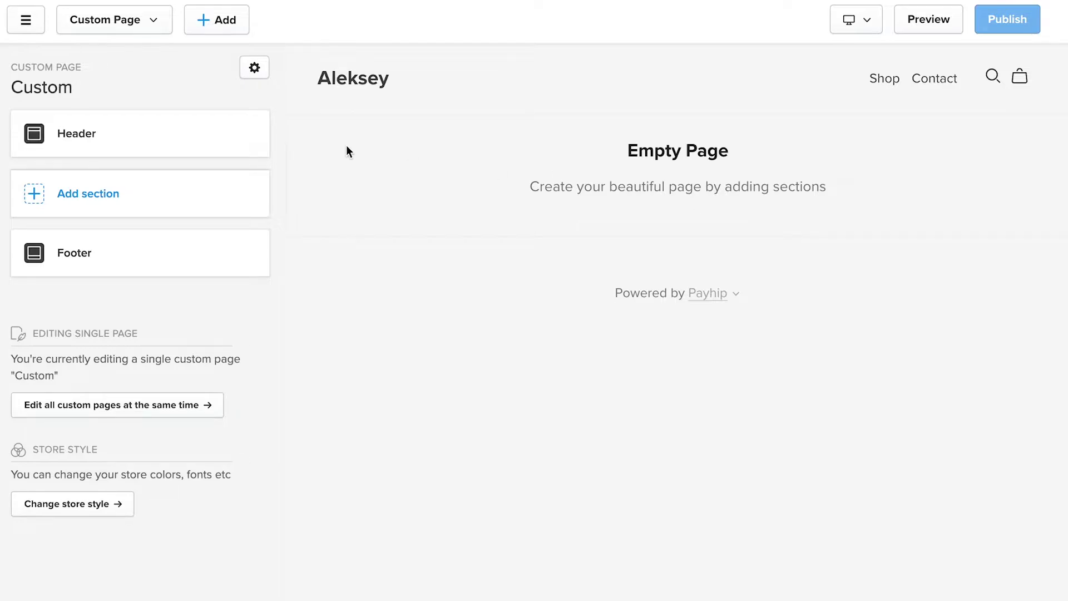
click(243, 193)
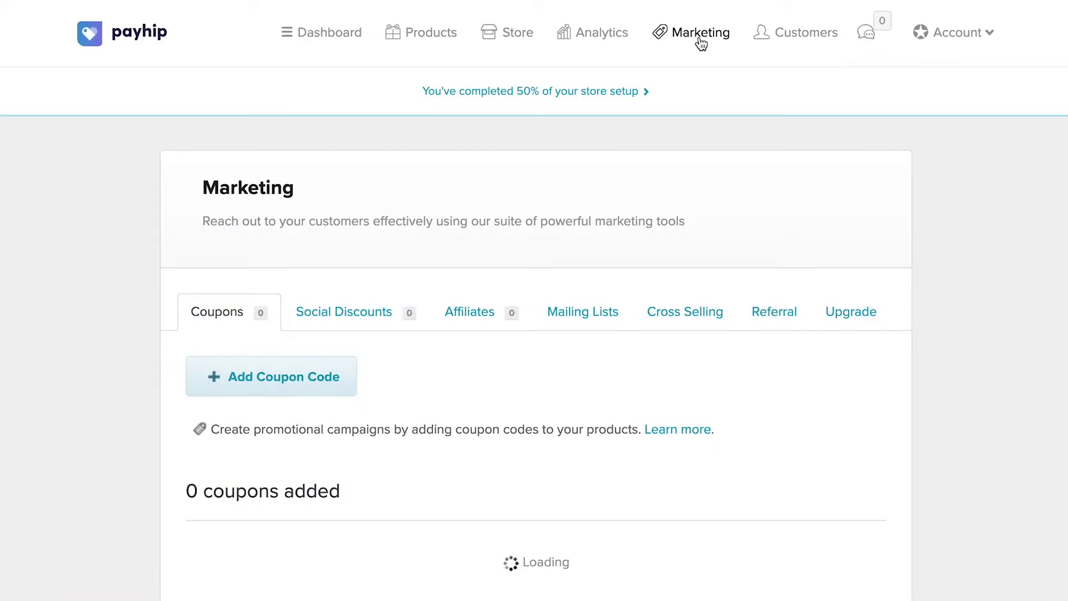
Step: Preview the Add Coupon Code form unsaved, then view the Affiliates and Upgrade tabs in Marketing
click(337, 378)
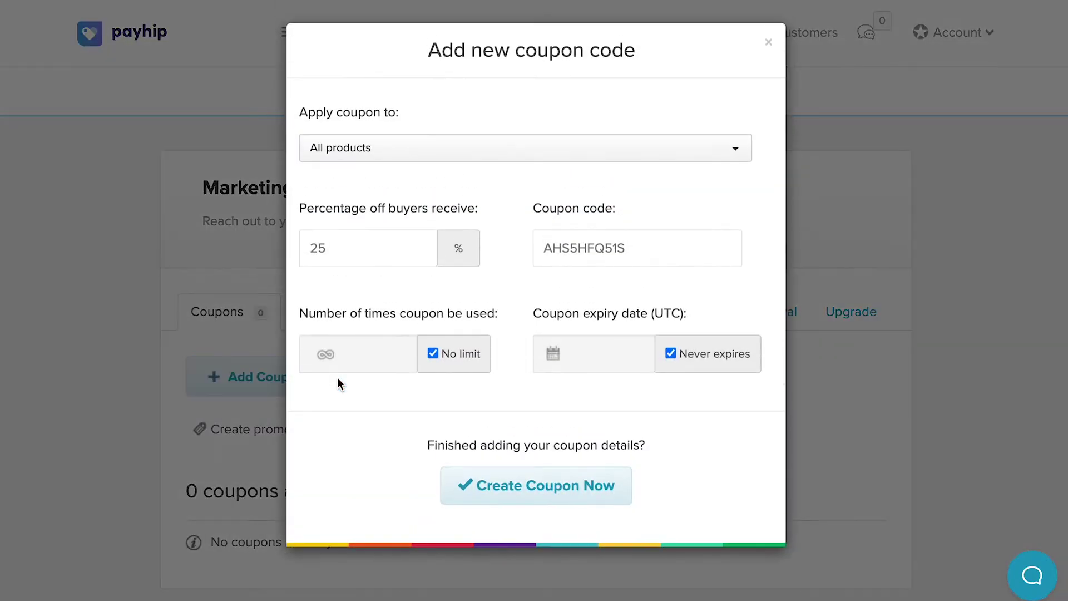
click(262, 312)
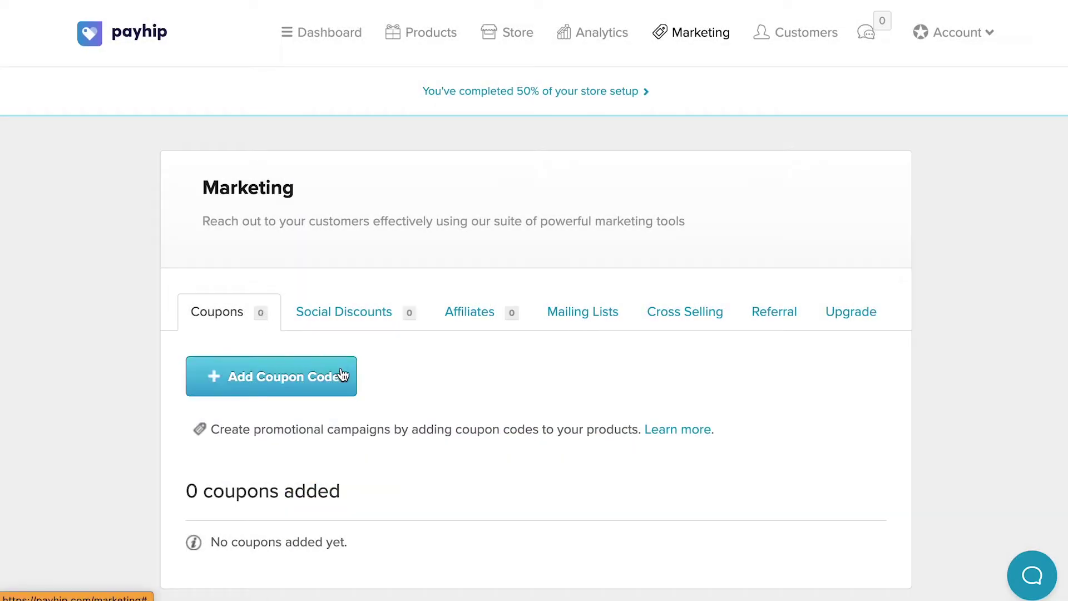
click(486, 325)
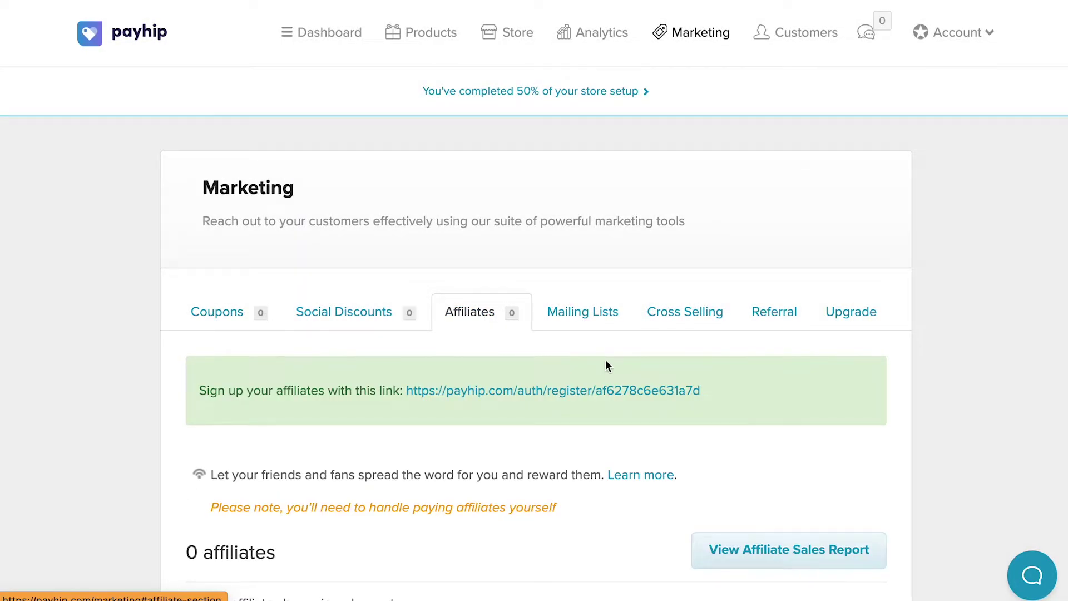
click(839, 315)
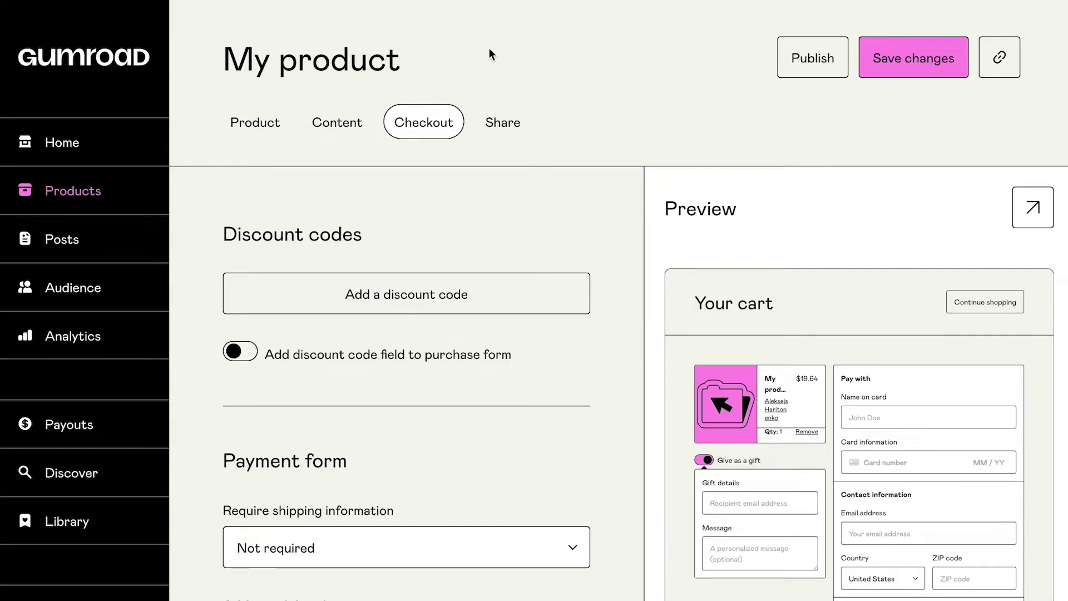
Step: Add and then delete a discount code on My product, then go to Gumroad's Posts area
click(454, 282)
scroll(452, 307, down, 3)
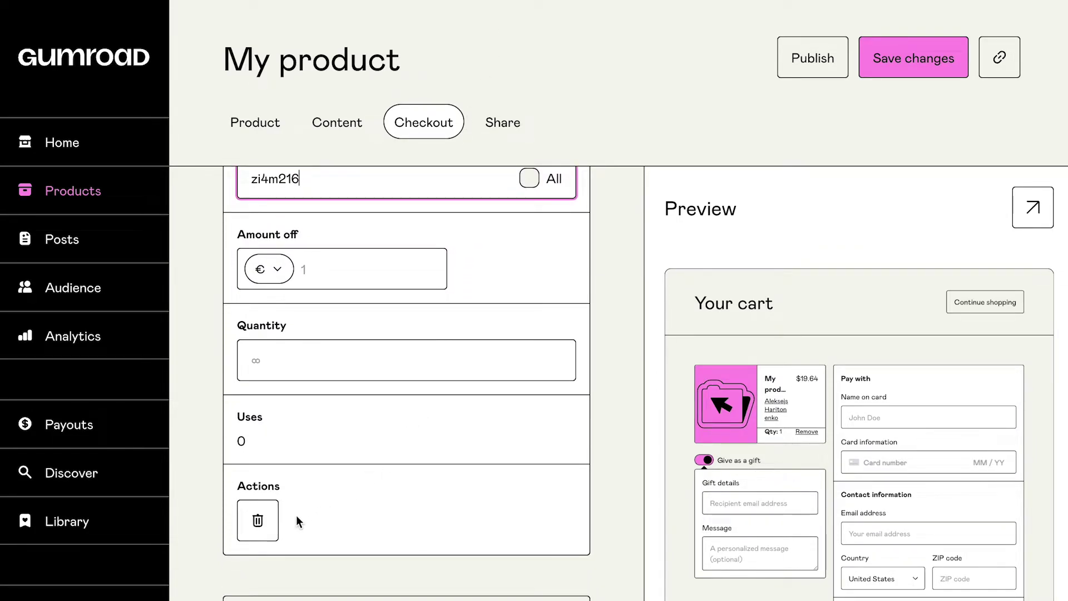
click(257, 521)
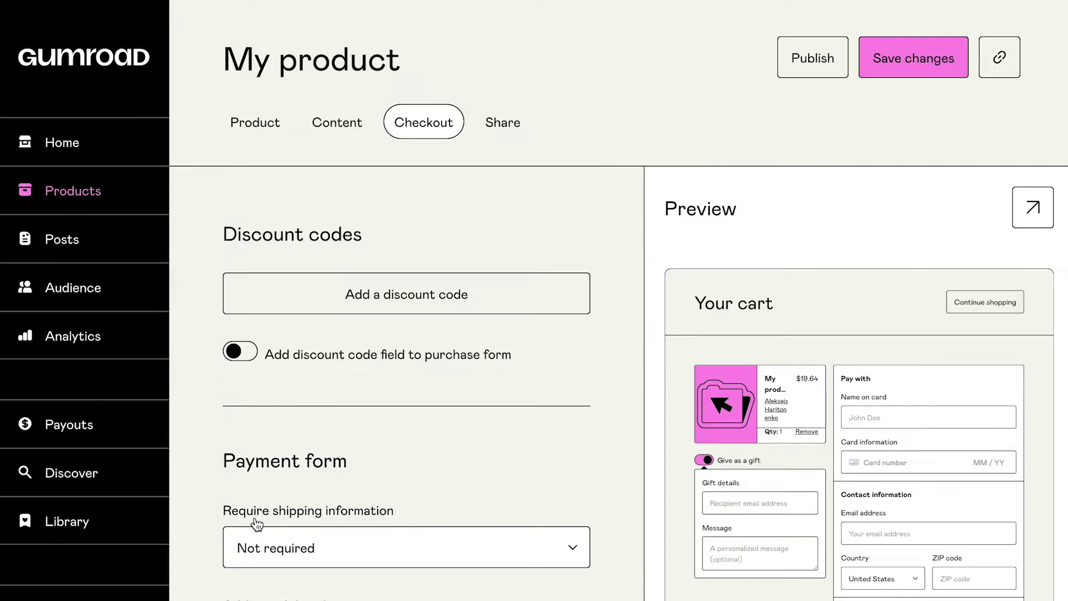
click(58, 257)
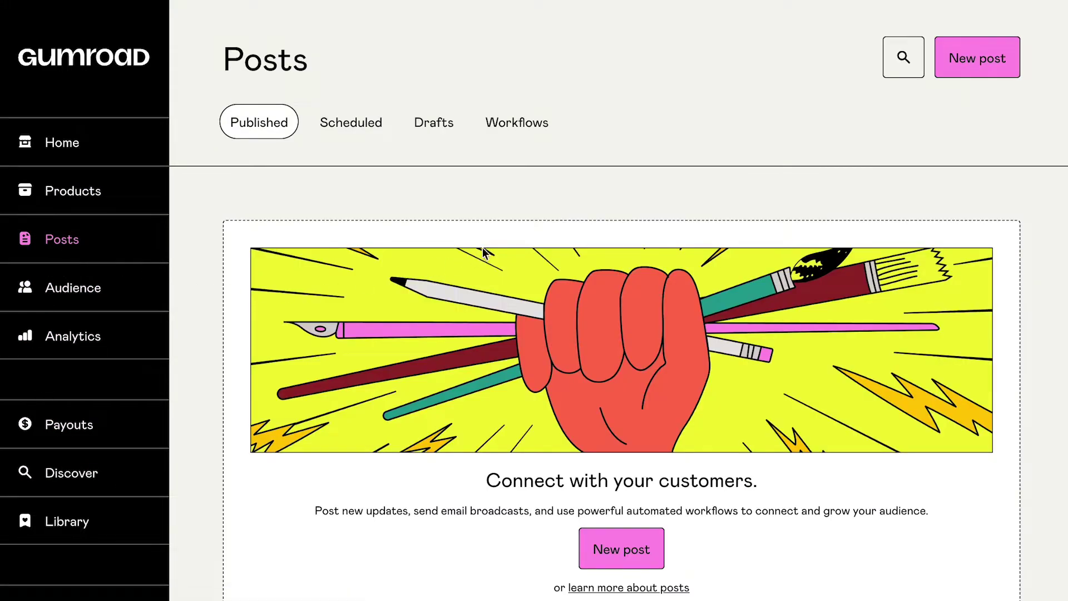
Step: Start a new Gumroad email workflow targeted at customers only
click(521, 129)
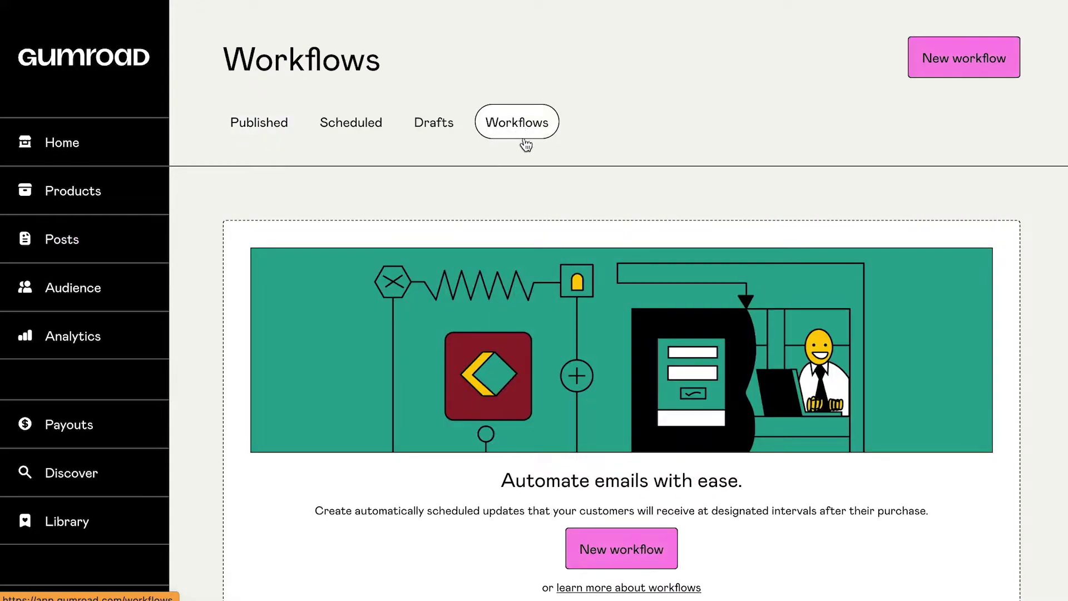
click(573, 556)
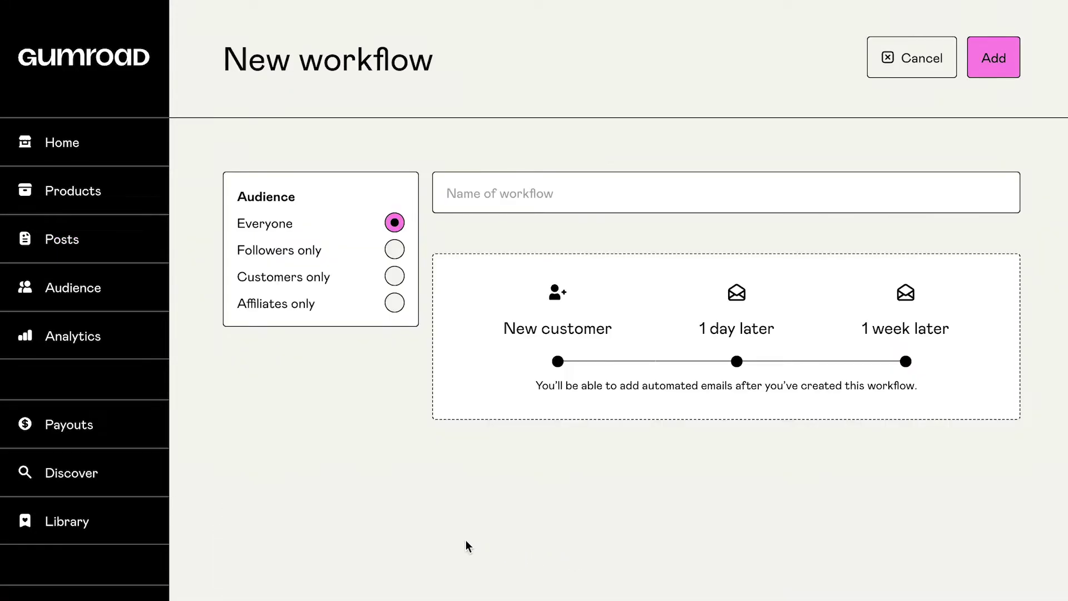
click(394, 251)
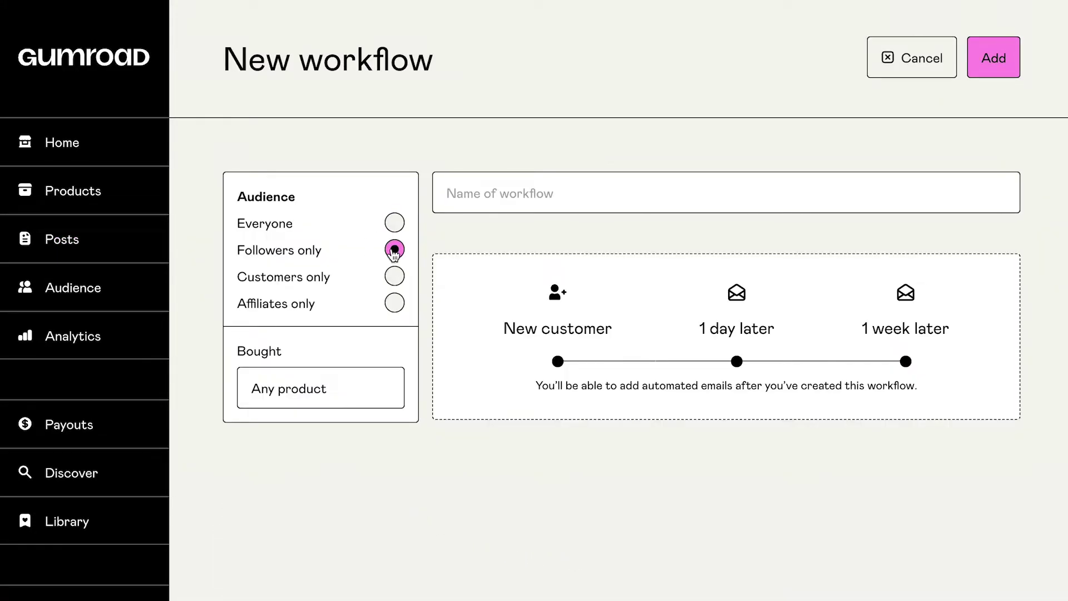
click(395, 277)
scroll(355, 358, down, 3)
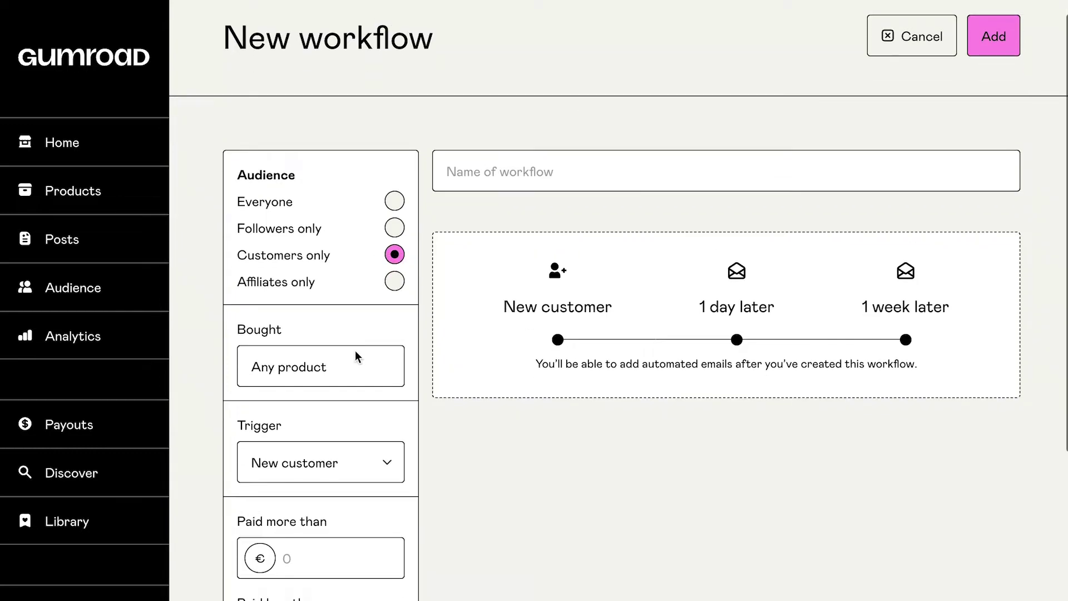
scroll(356, 356, down, 1)
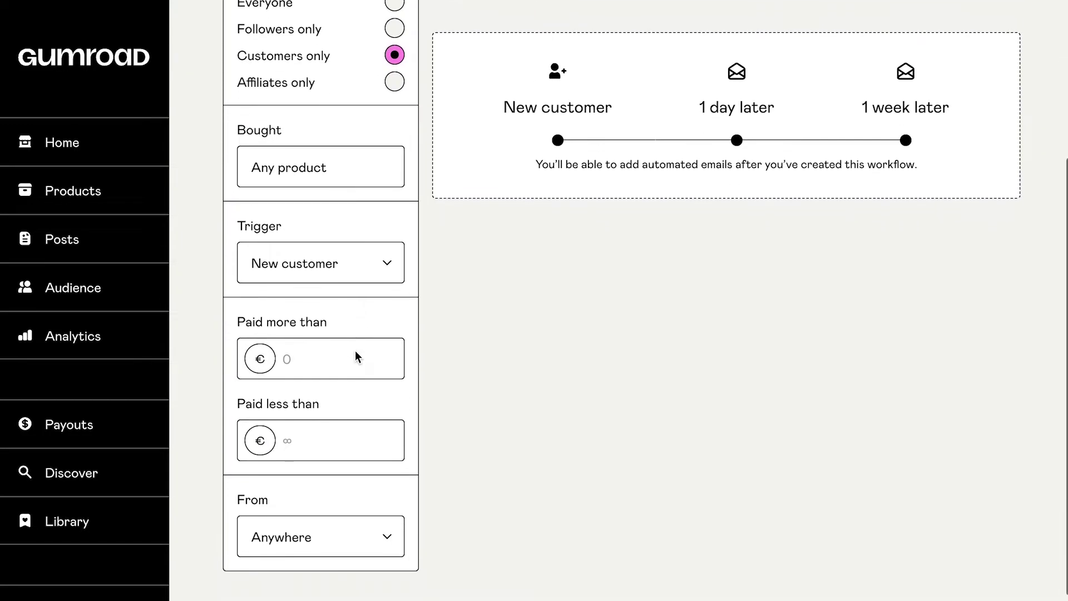
Step: Set the workflow trigger to Member cancels and limit it to buyers from United States
click(374, 266)
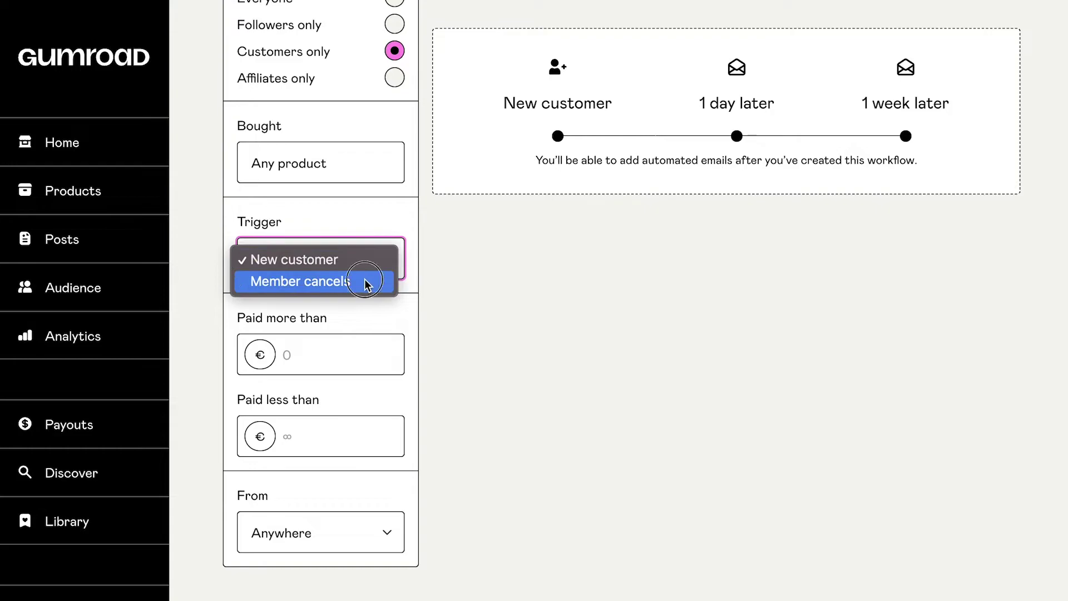
click(365, 279)
scroll(370, 310, down, 1)
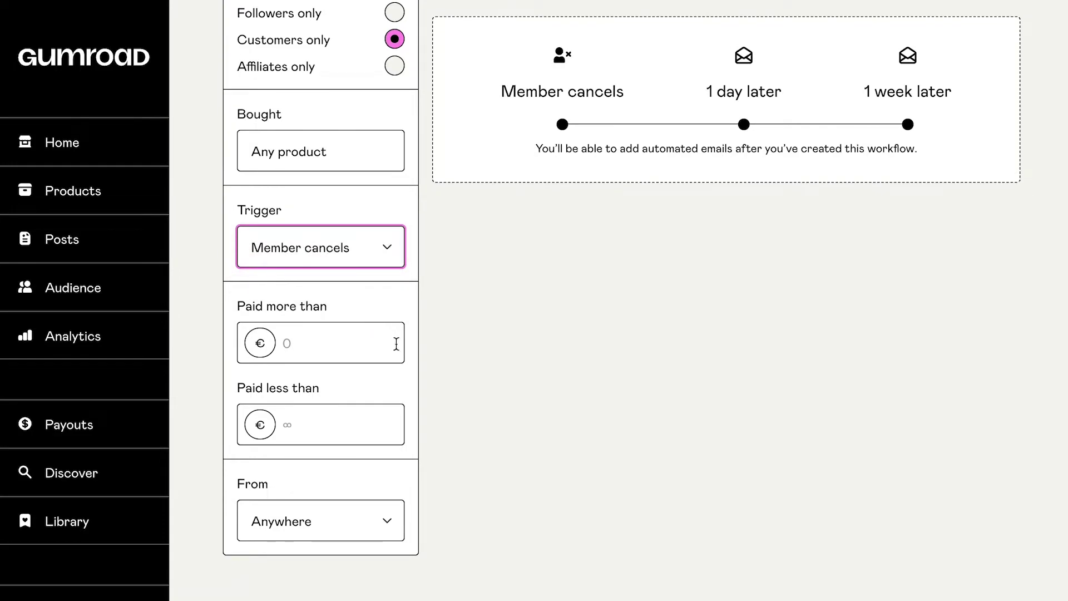
click(369, 516)
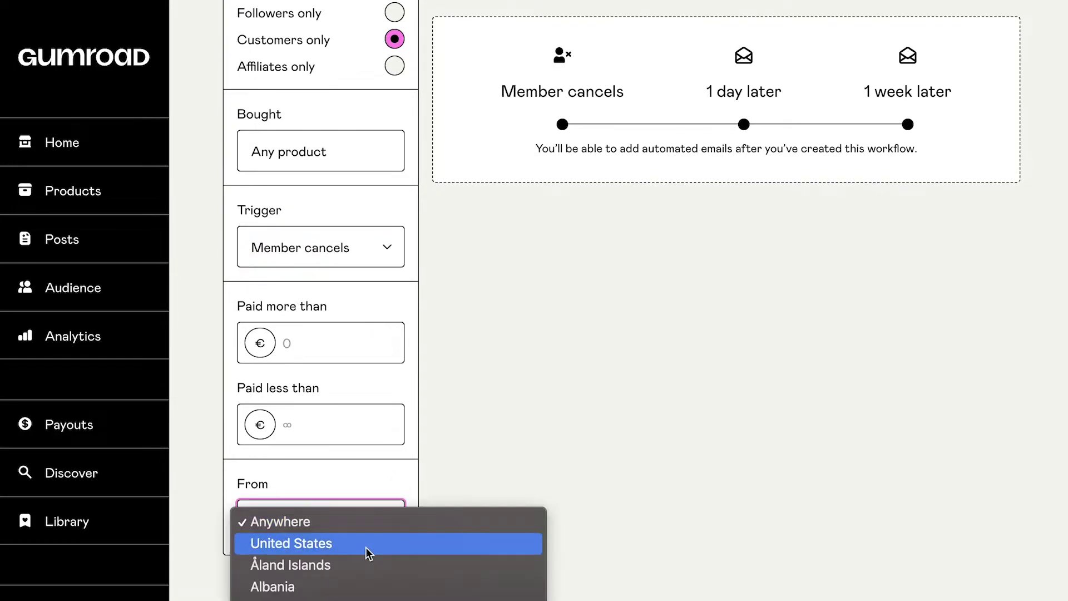
click(365, 543)
scroll(569, 402, up, 1)
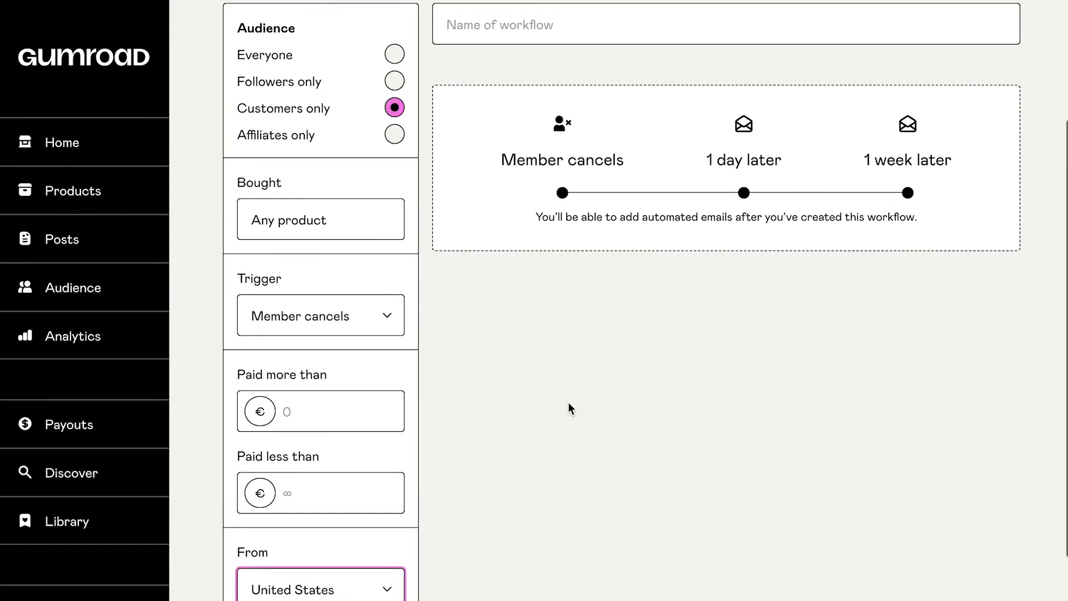
scroll(568, 401, up, 2)
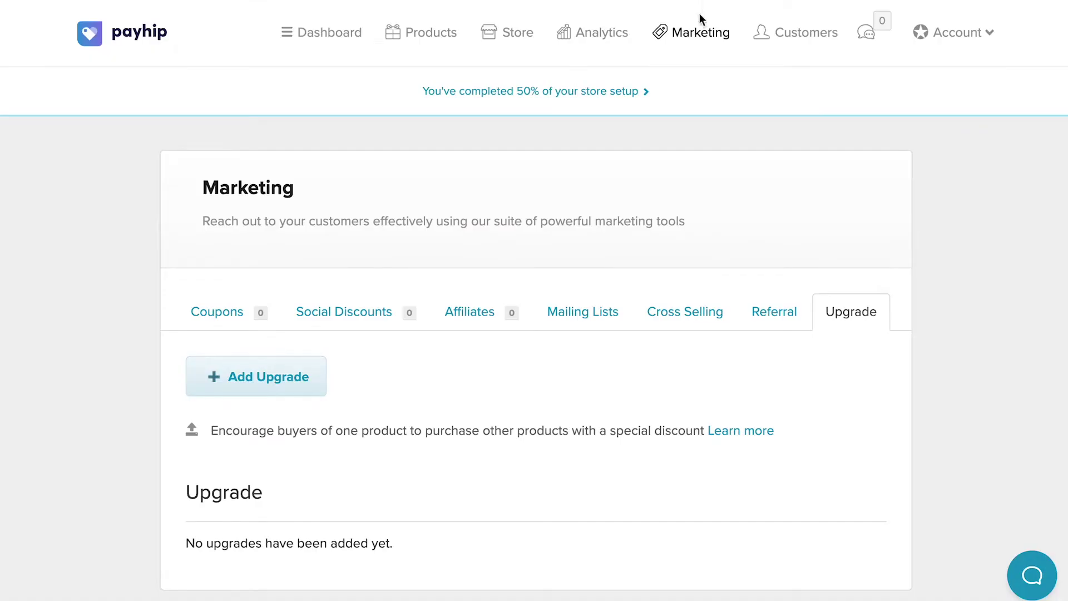
Step: Open Payhip's mailing-list setup, choose Campaign Monitor as provider, then close it unsaved
click(611, 309)
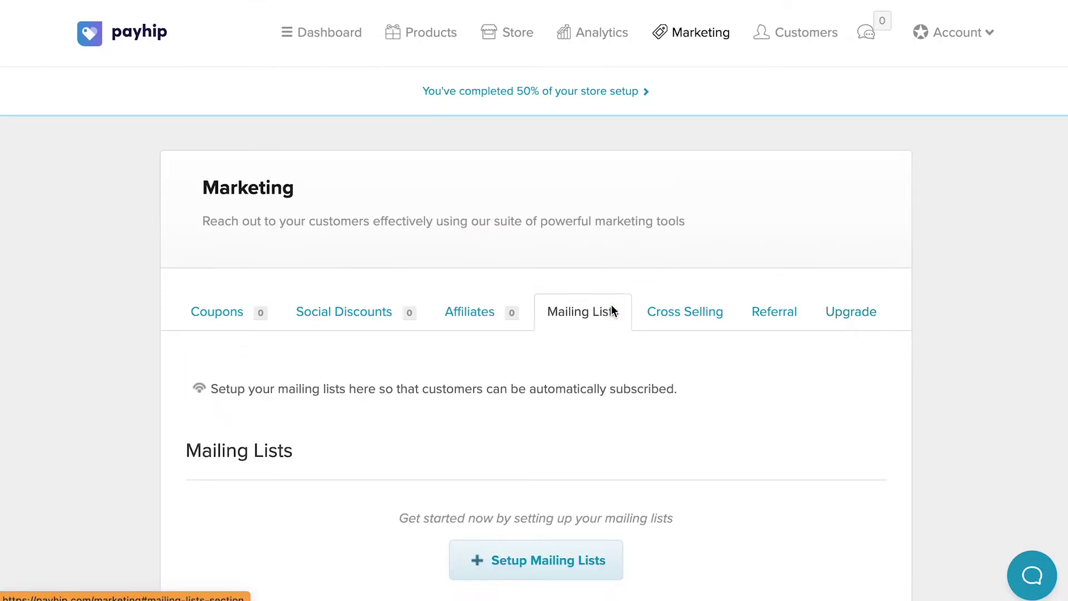
scroll(533, 429, down, 1)
click(545, 472)
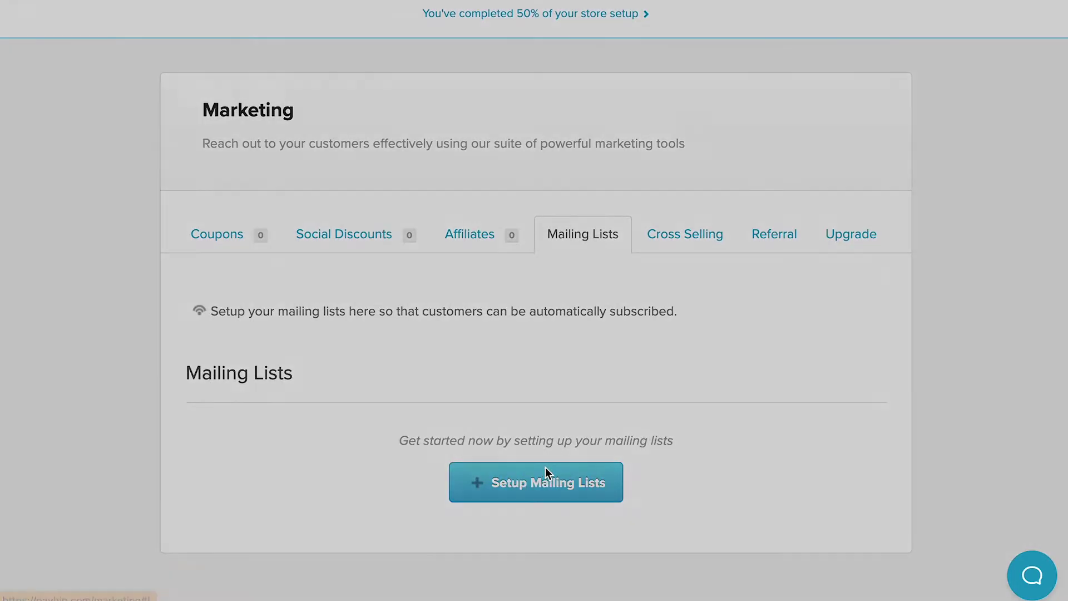
click(618, 144)
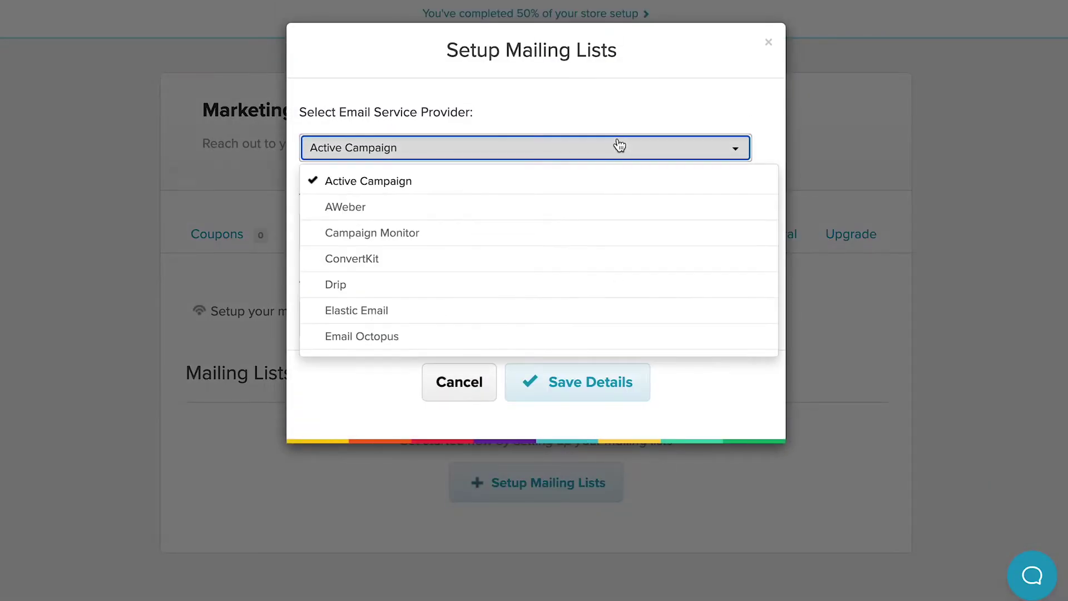
click(595, 237)
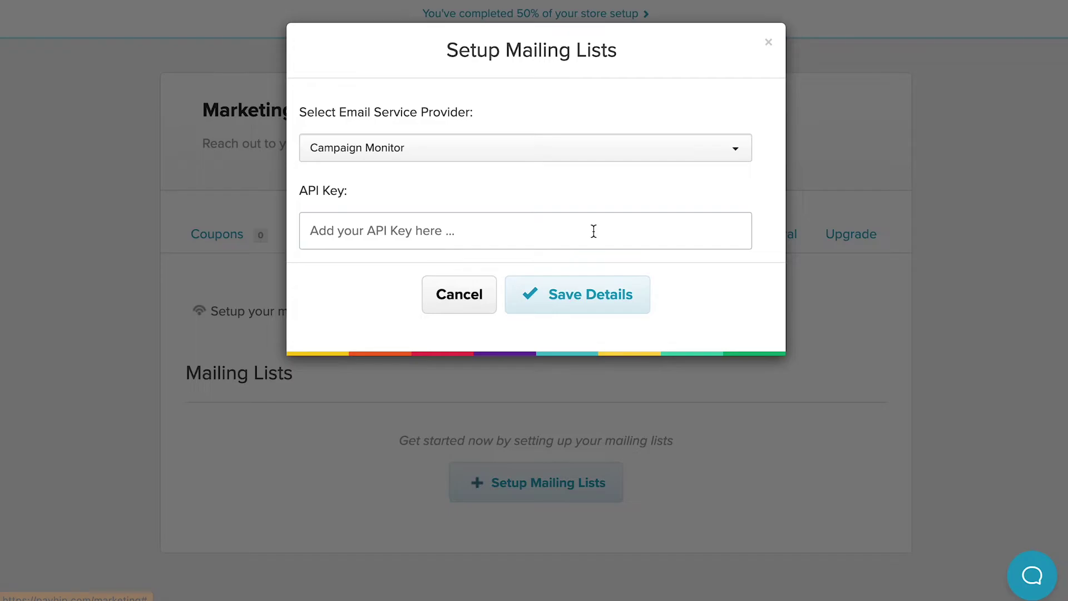
click(769, 43)
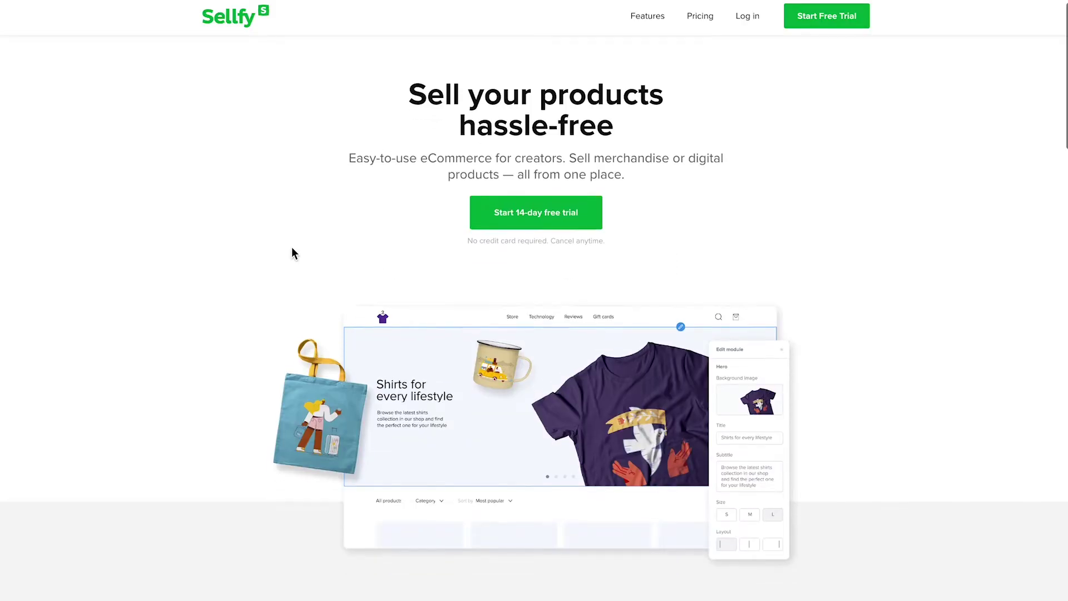
scroll(292, 248, down, 6)
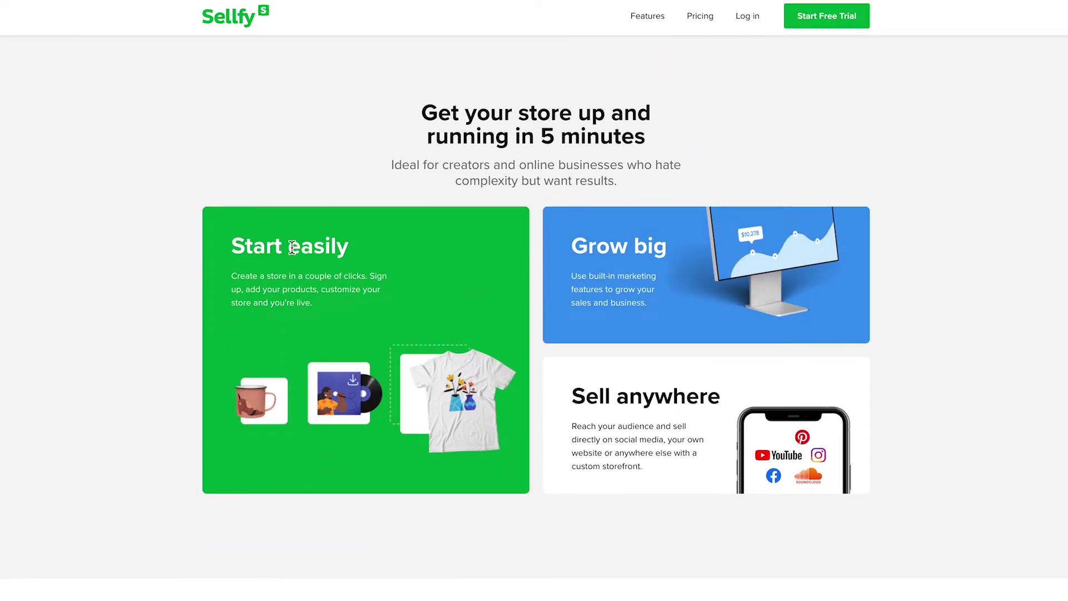
Step: Scroll through Sellfy's homepage, then go to its Features page
scroll(291, 247, up, 7)
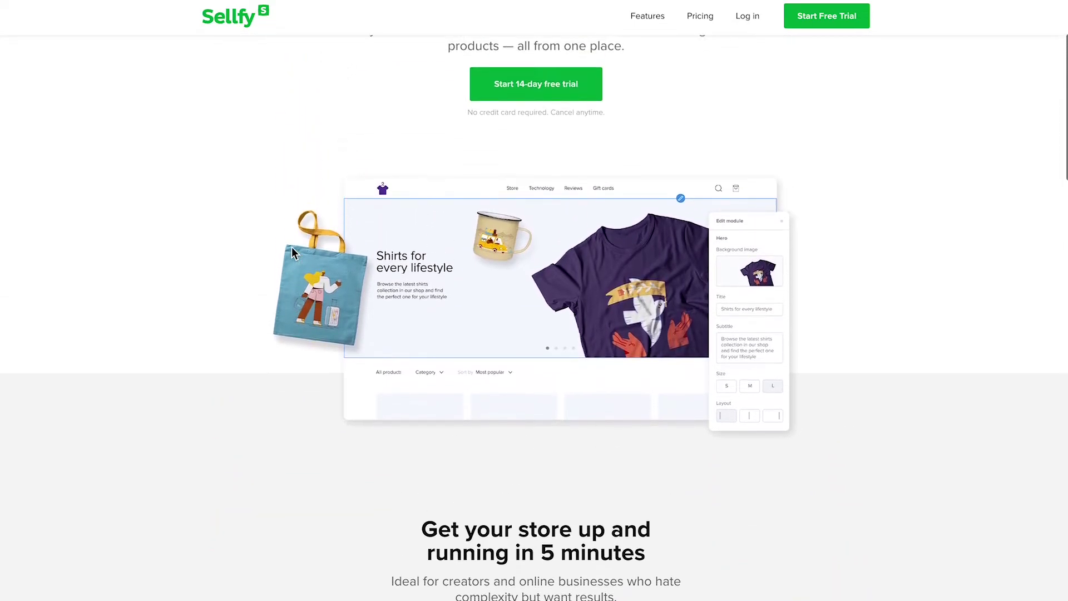
scroll(292, 247, up, 3)
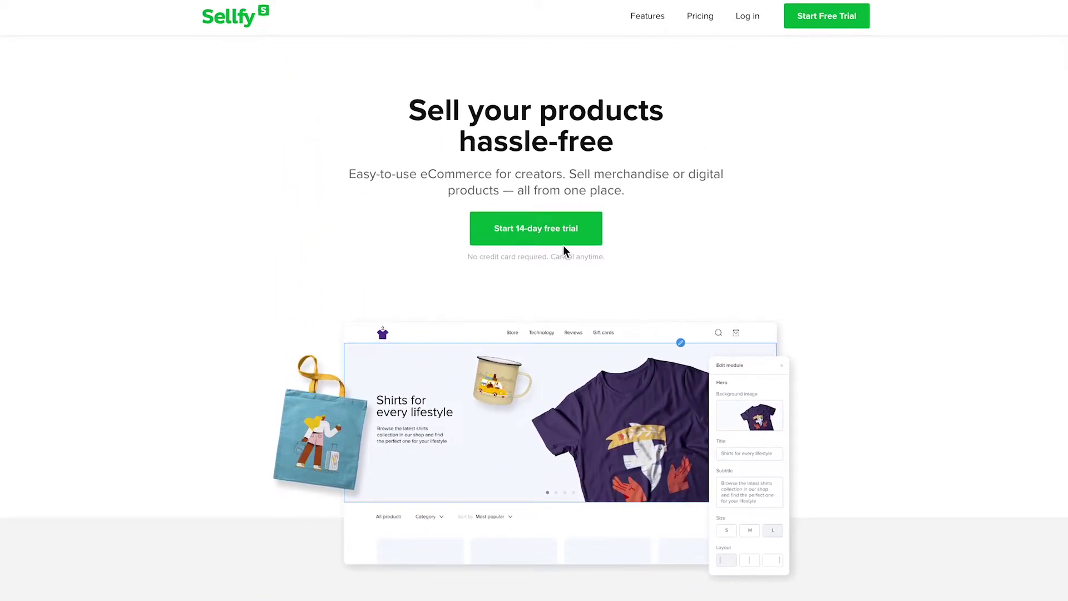
click(660, 21)
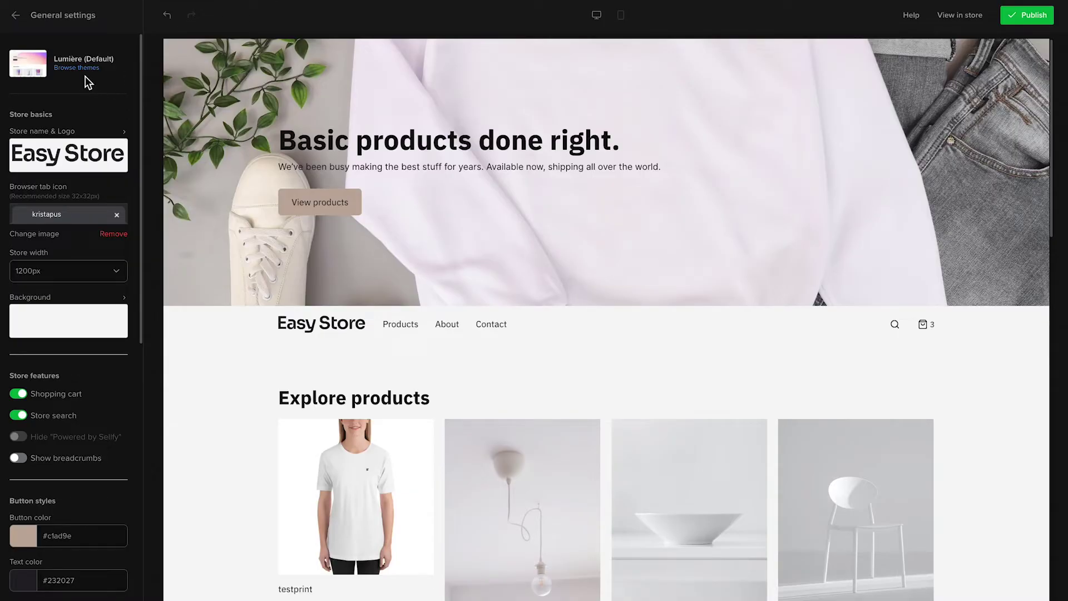
Step: Preview the Noir store theme and close the preview without applying it
click(83, 69)
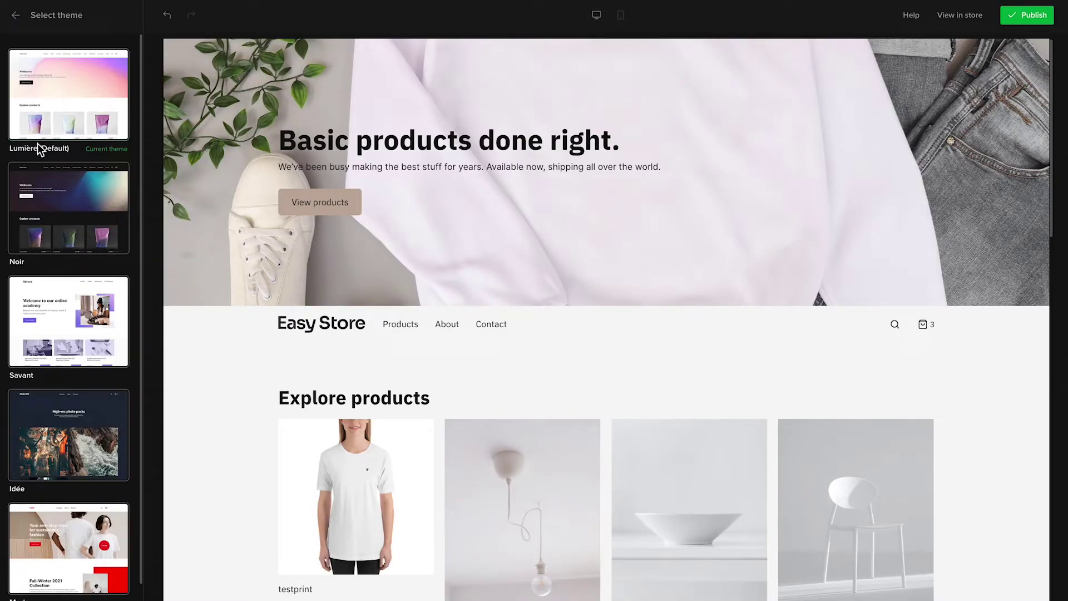
mouse_move(49, 213)
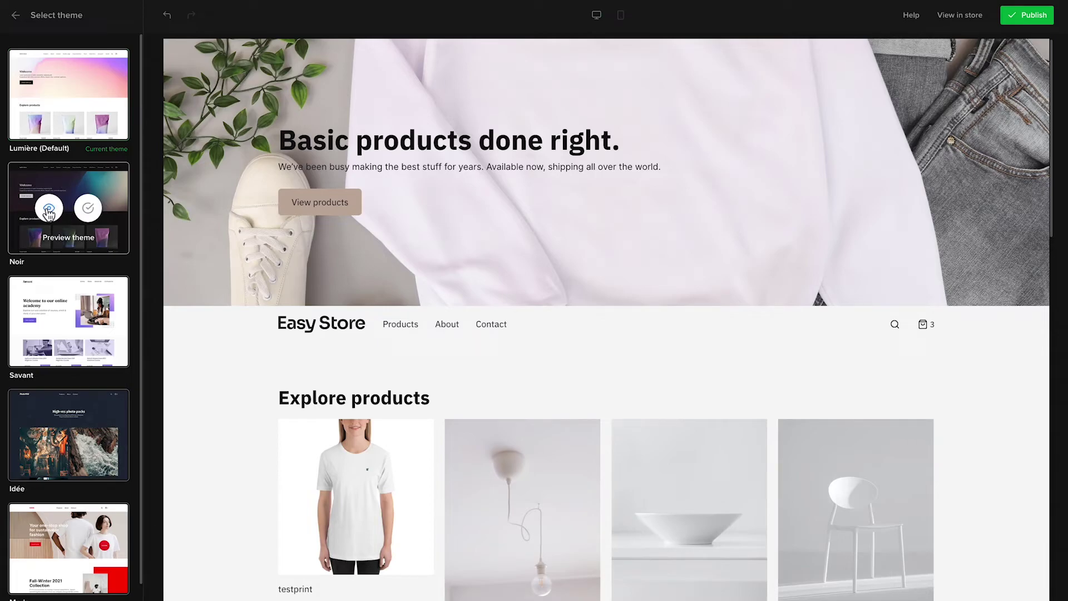
click(49, 210)
scroll(298, 253, down, 5)
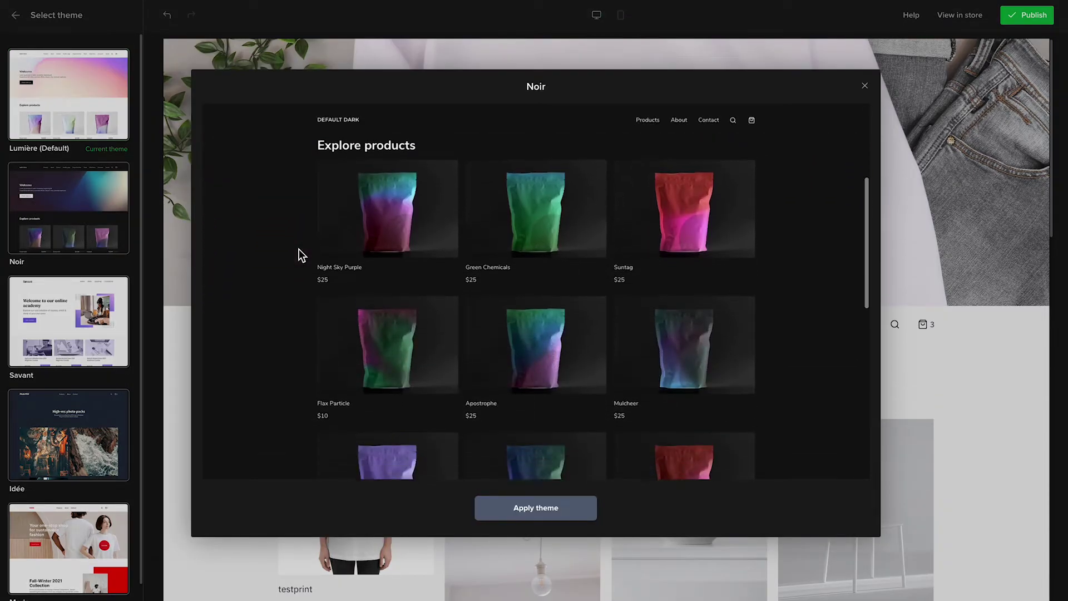
scroll(299, 250, down, 1)
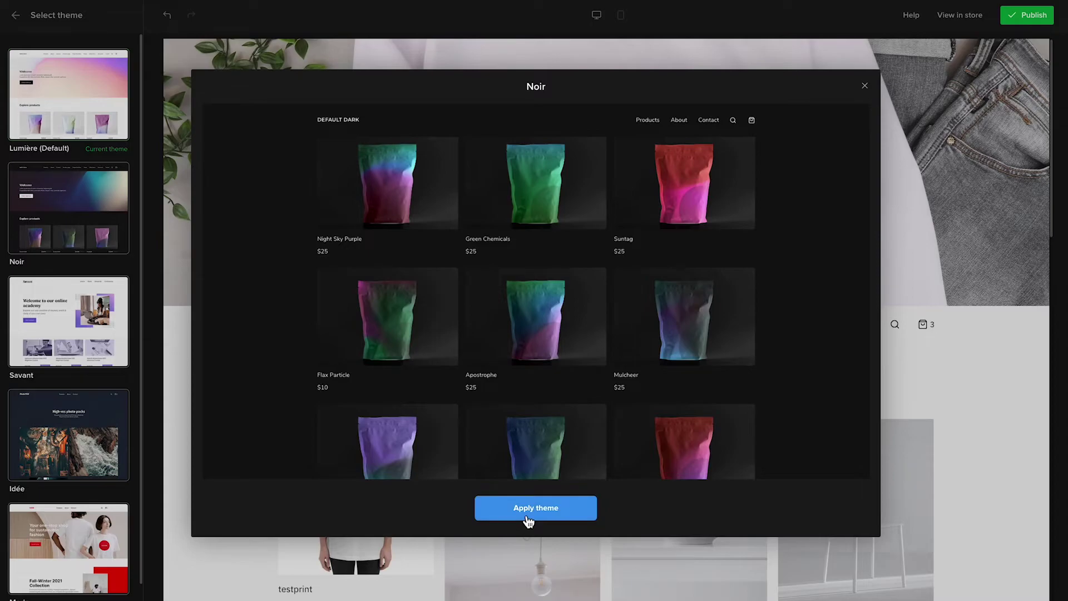
click(159, 518)
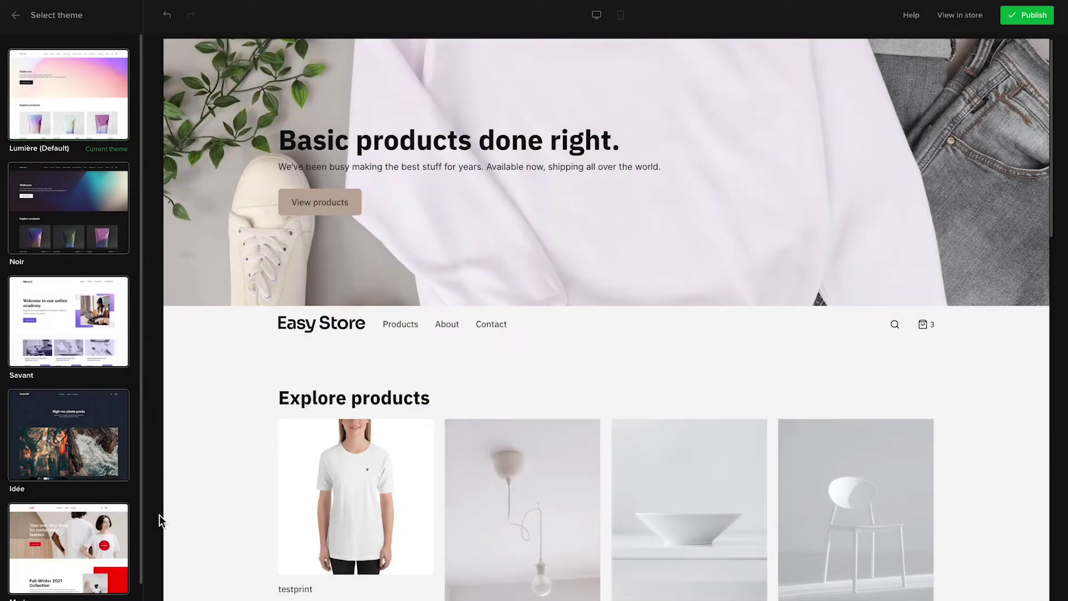
Step: Return to the Home page settings and try moving the Hero block among the modules
click(20, 18)
click(16, 16)
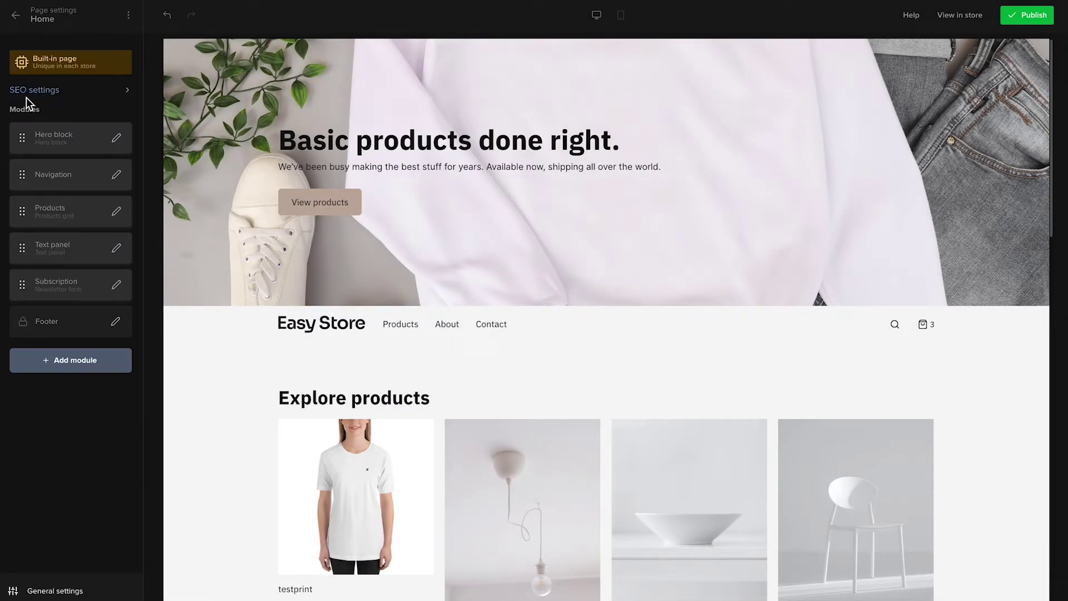
mouse_move(22, 137)
mouse_down()
mouse_move(24, 198)
mouse_move(15, 130)
mouse_up()
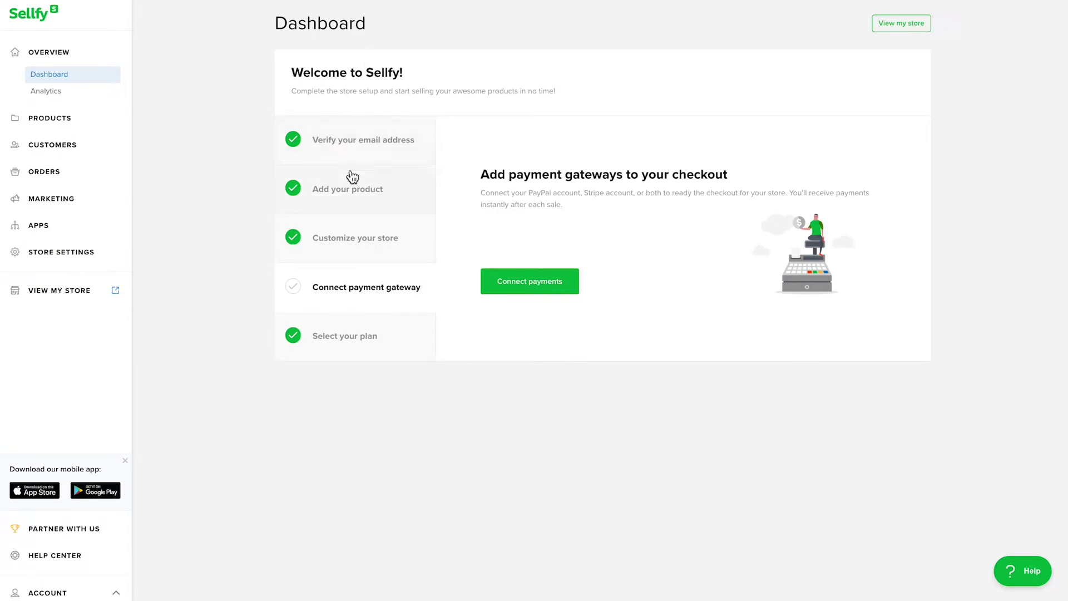
Step: Add a new Sellfy product of type Print On Demand to reach its categories
click(51, 118)
click(898, 24)
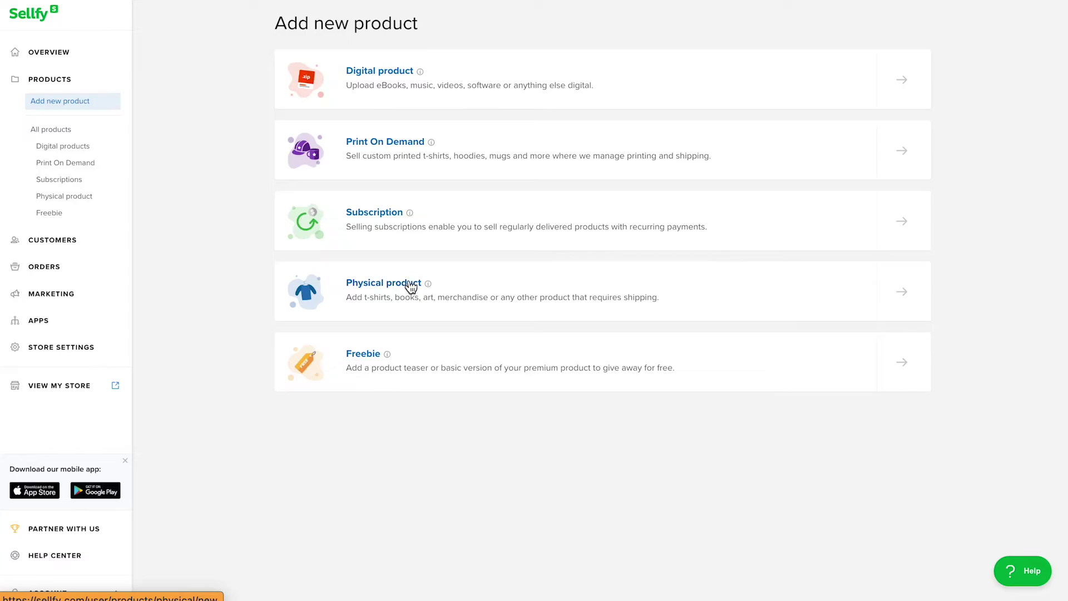
click(400, 160)
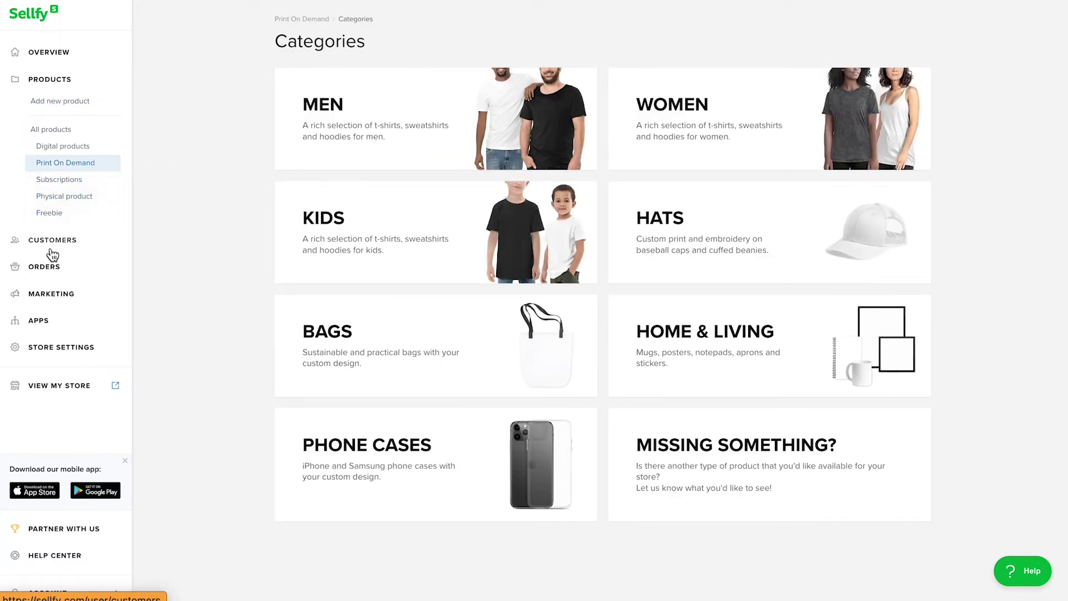
Step: Start a new Sellfy email campaign and look over the campaign types without choosing one
click(57, 301)
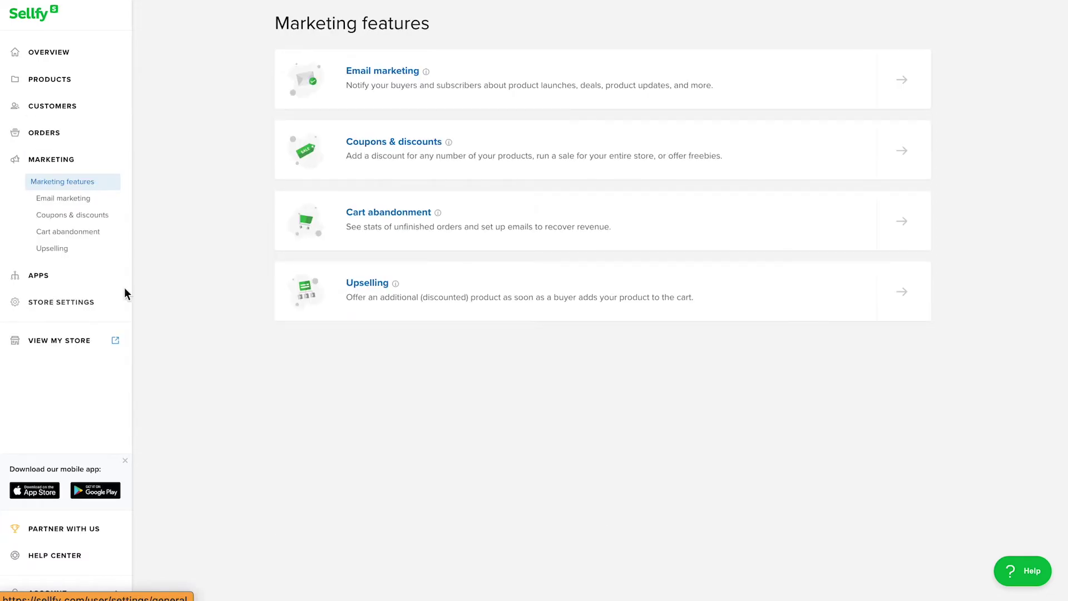
click(419, 87)
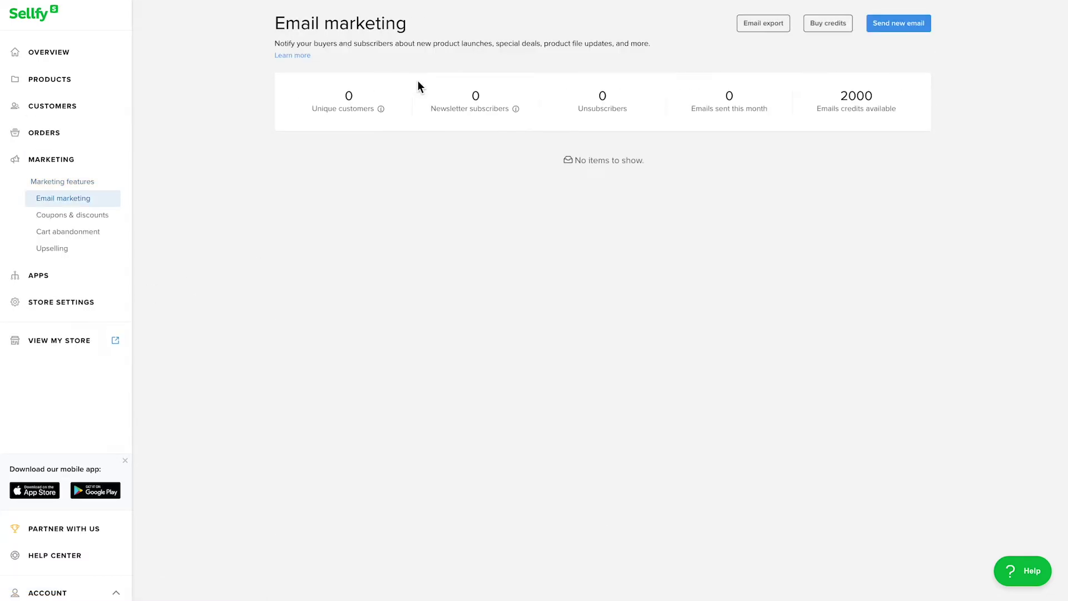
click(909, 25)
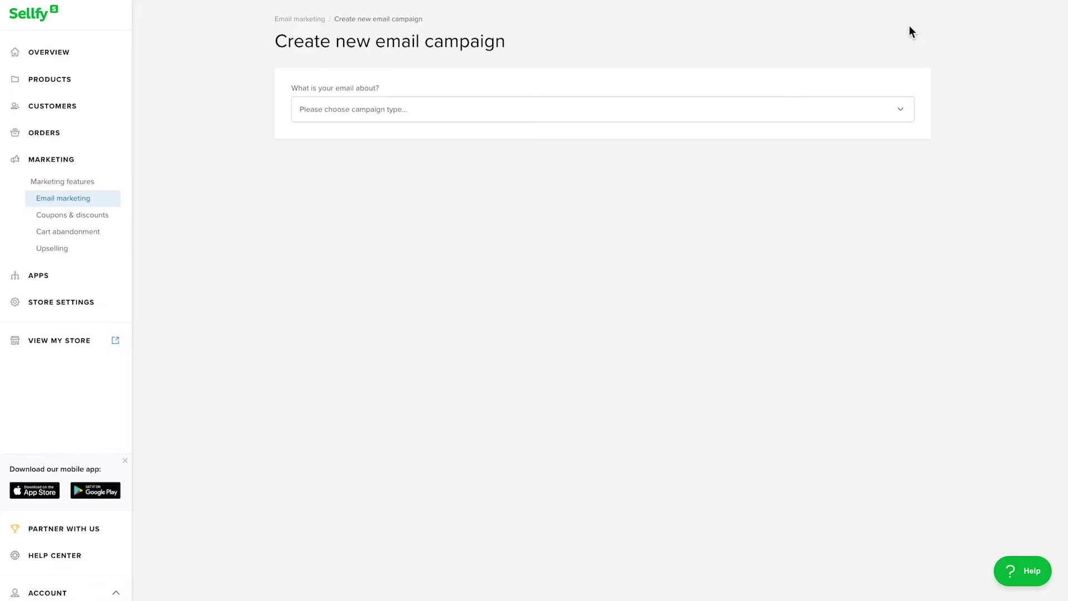
click(619, 110)
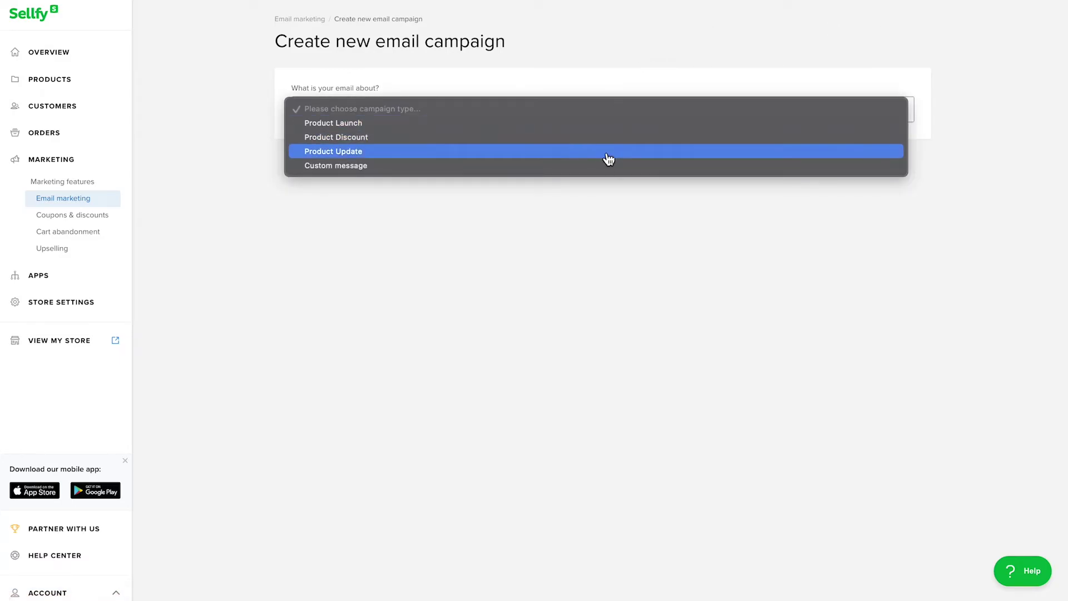
click(605, 196)
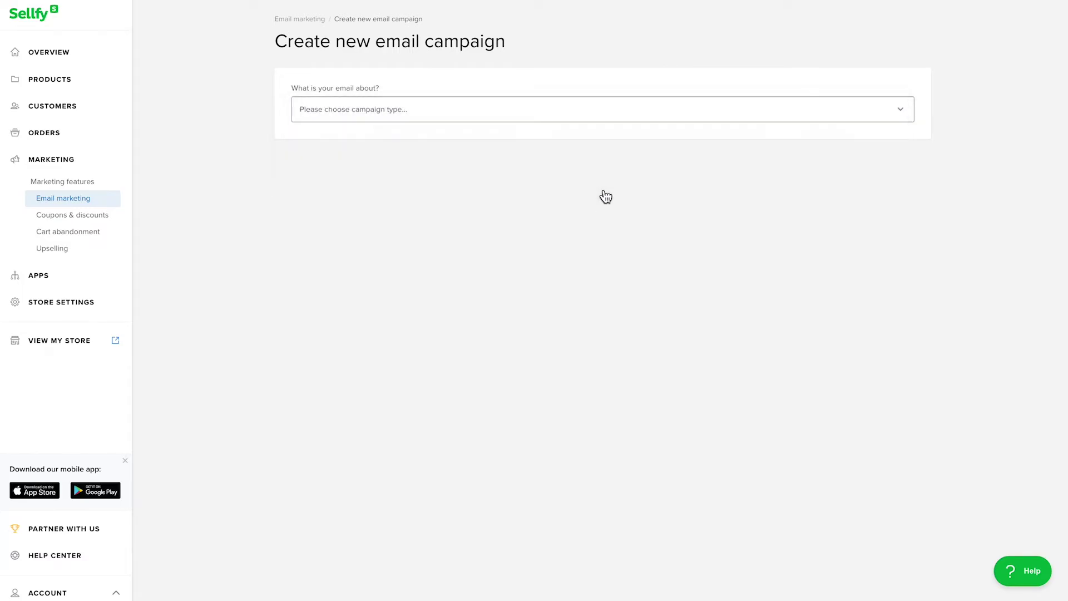
Step: View the Coupons & discounts, Upselling and Cart abandonment marketing pages
click(87, 223)
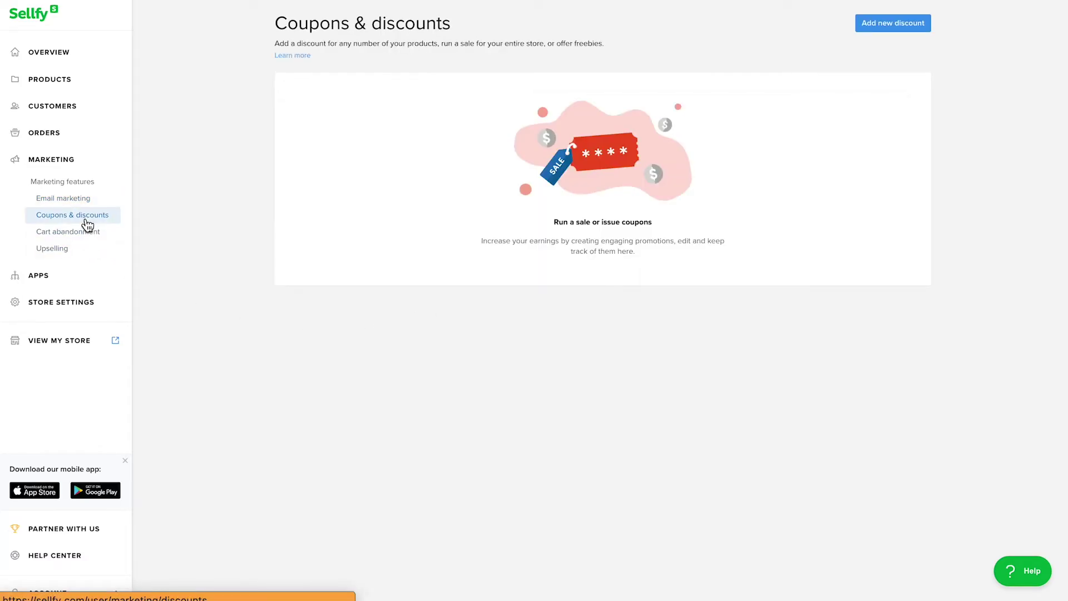
click(54, 250)
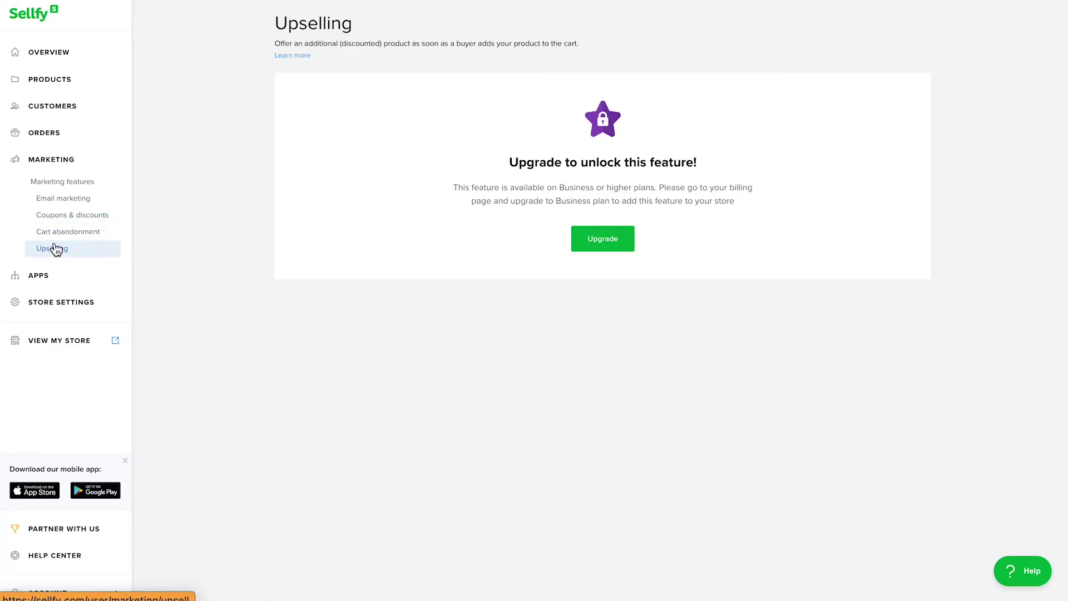
click(60, 238)
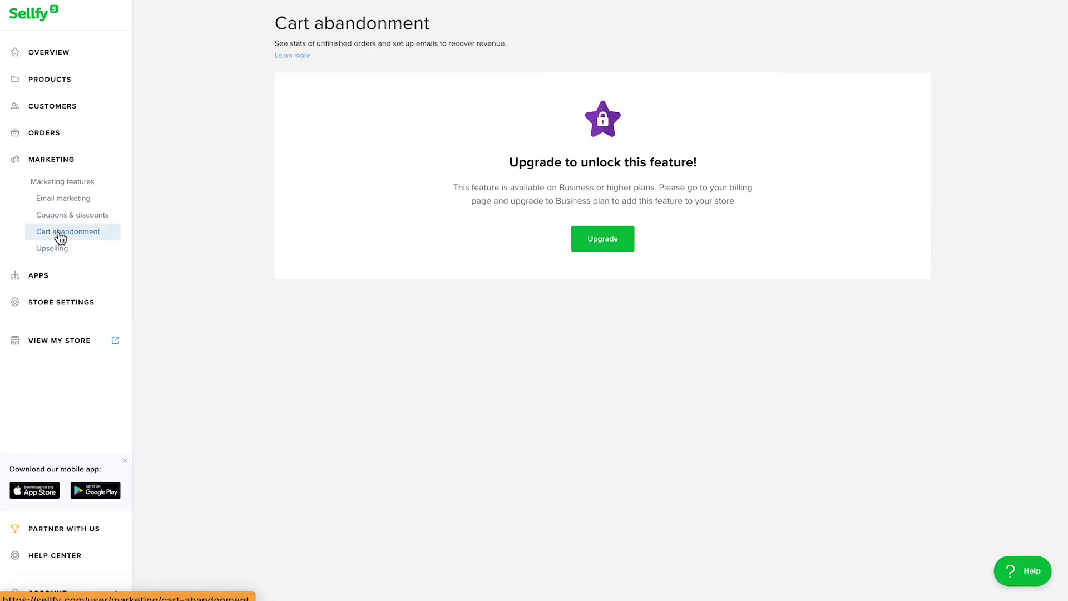
click(33, 277)
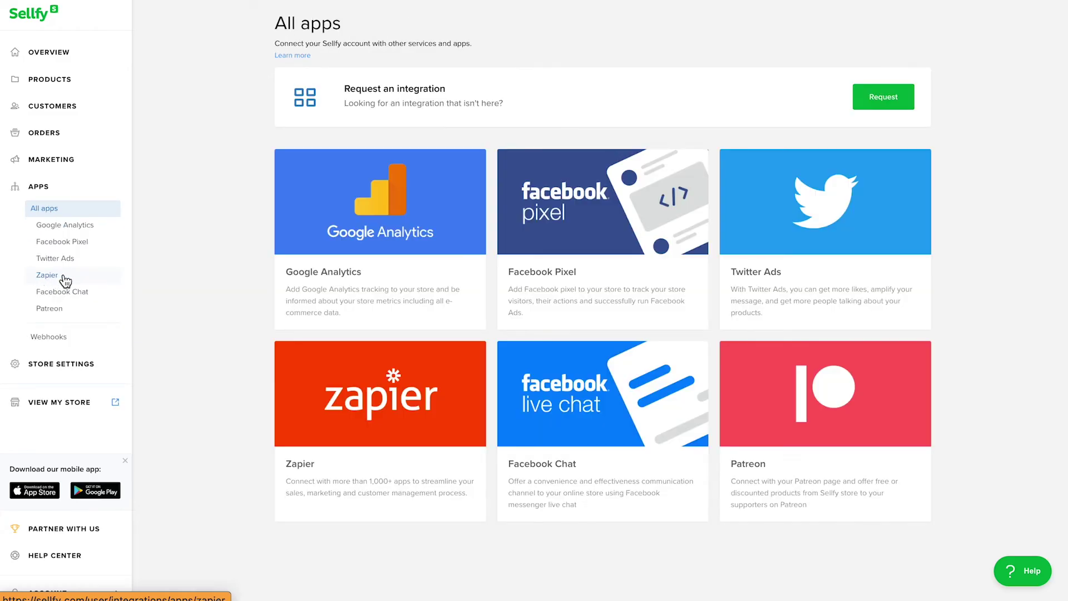
Step: Highlight the Request an integration heading on All apps and open the Help guides panel
drag(346, 90, 445, 92)
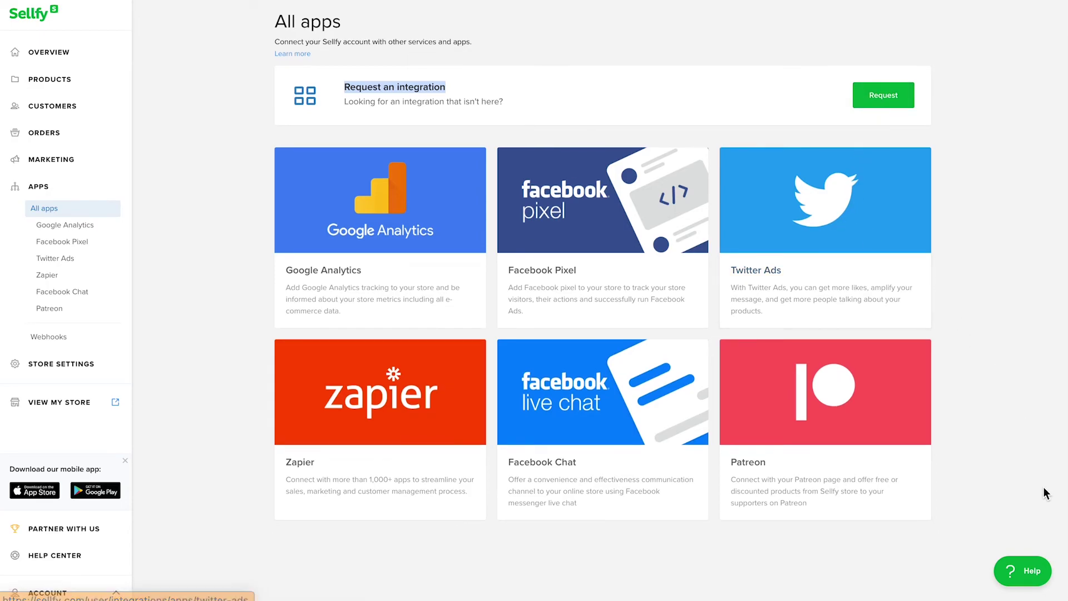
click(1031, 573)
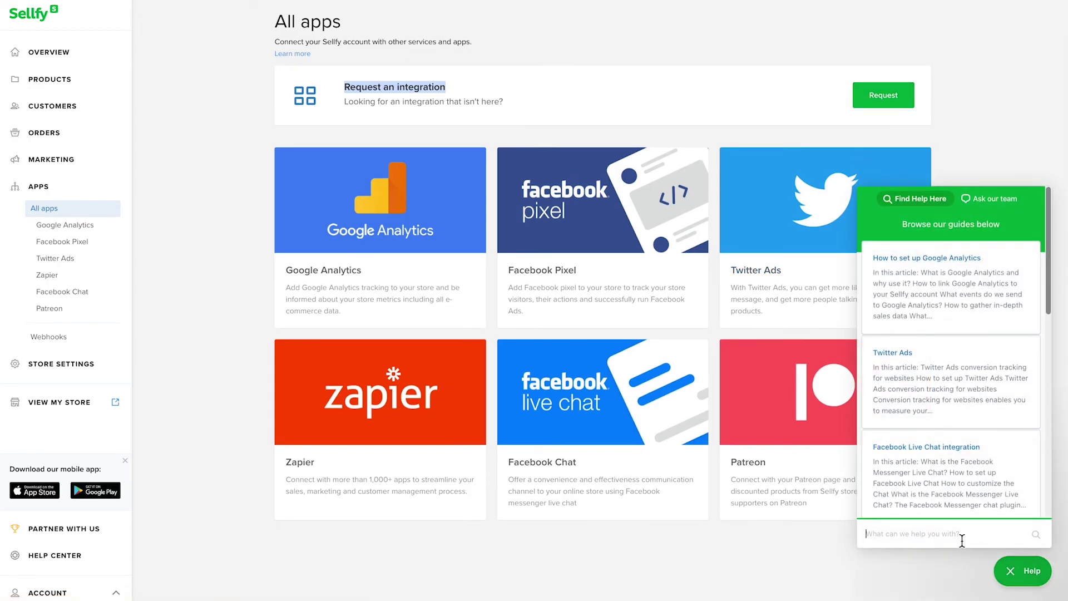